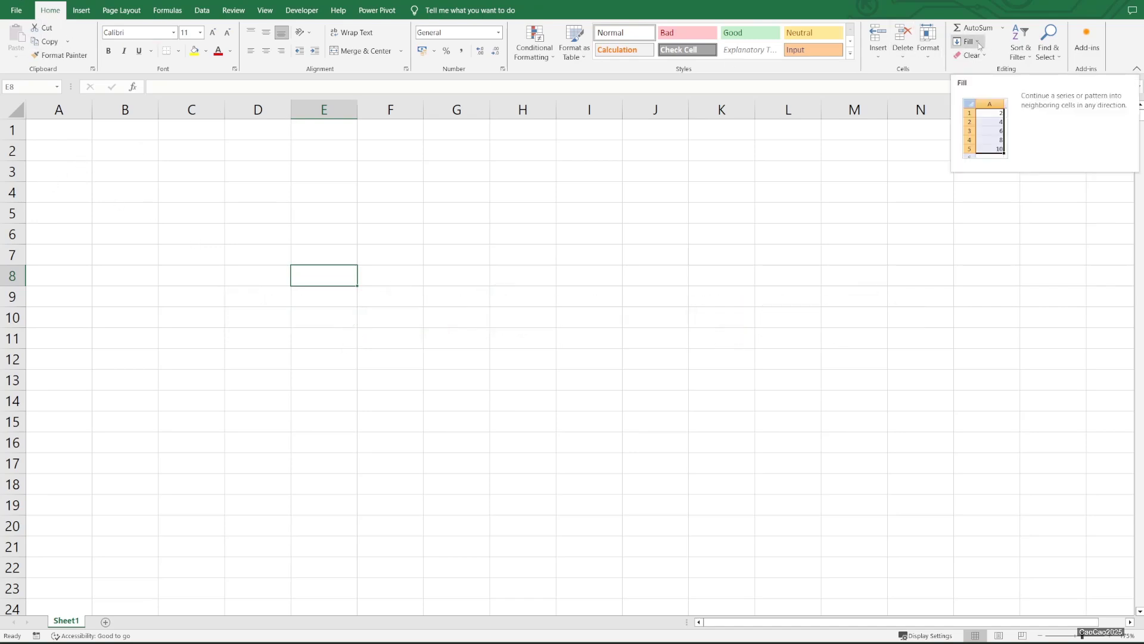
- Enter the value 1 in cell D7 and select that cell
{"action": "left_click", "coordinate": [194, 206]}
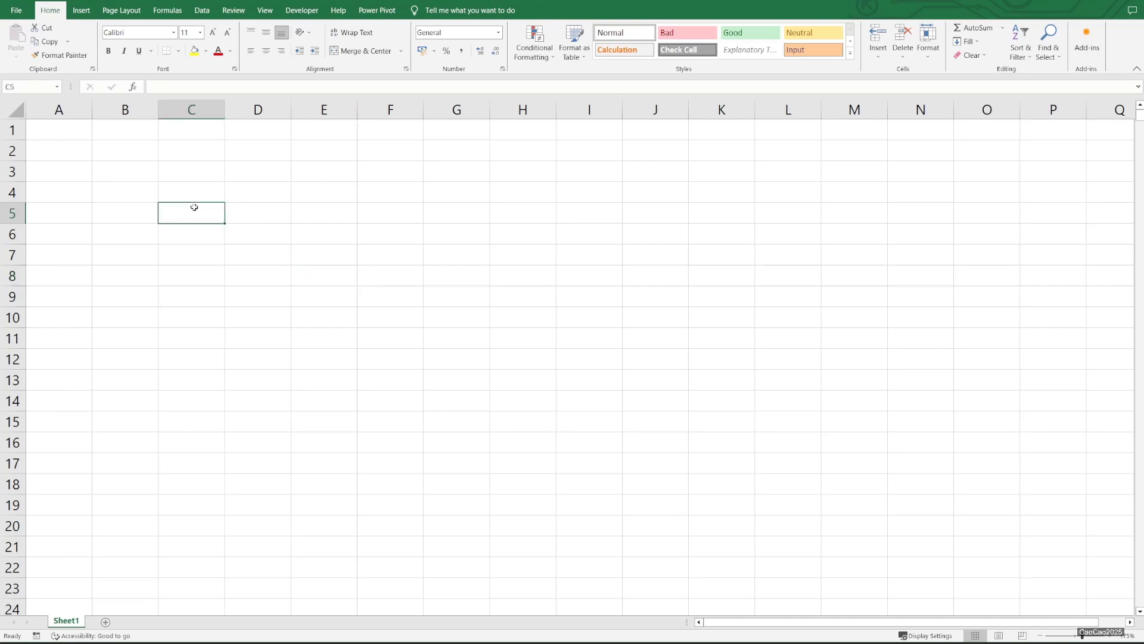
{"action": "left_click", "coordinate": [242, 256]}
{"action": "type", "text": "1"}
{"action": "left_click", "coordinate": [273, 206]}
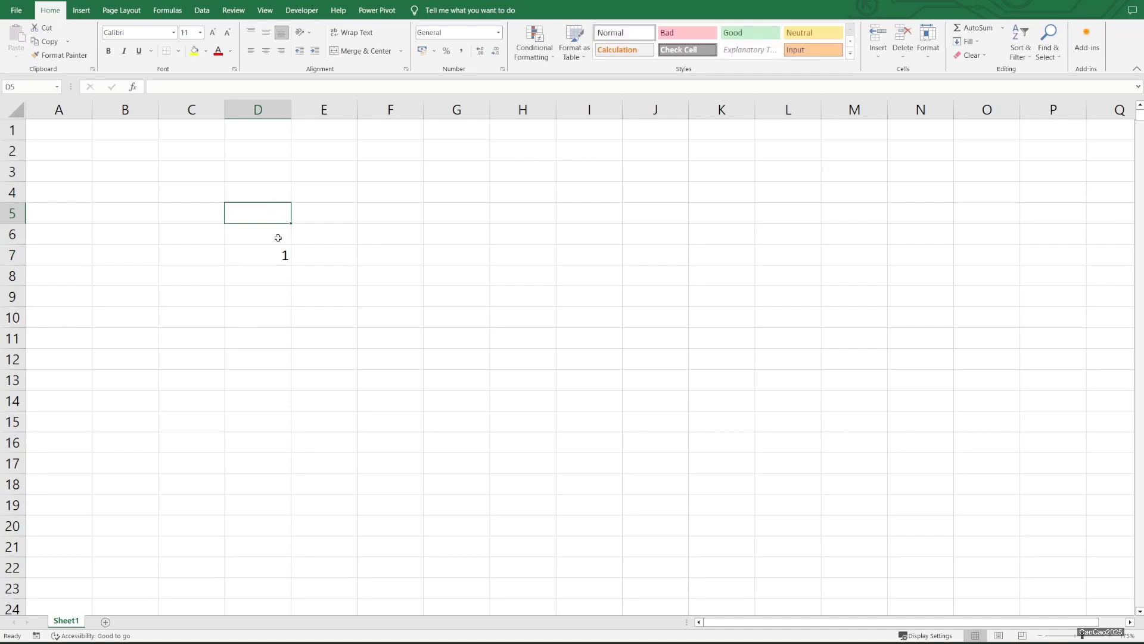
{"action": "left_click", "coordinate": [274, 256]}
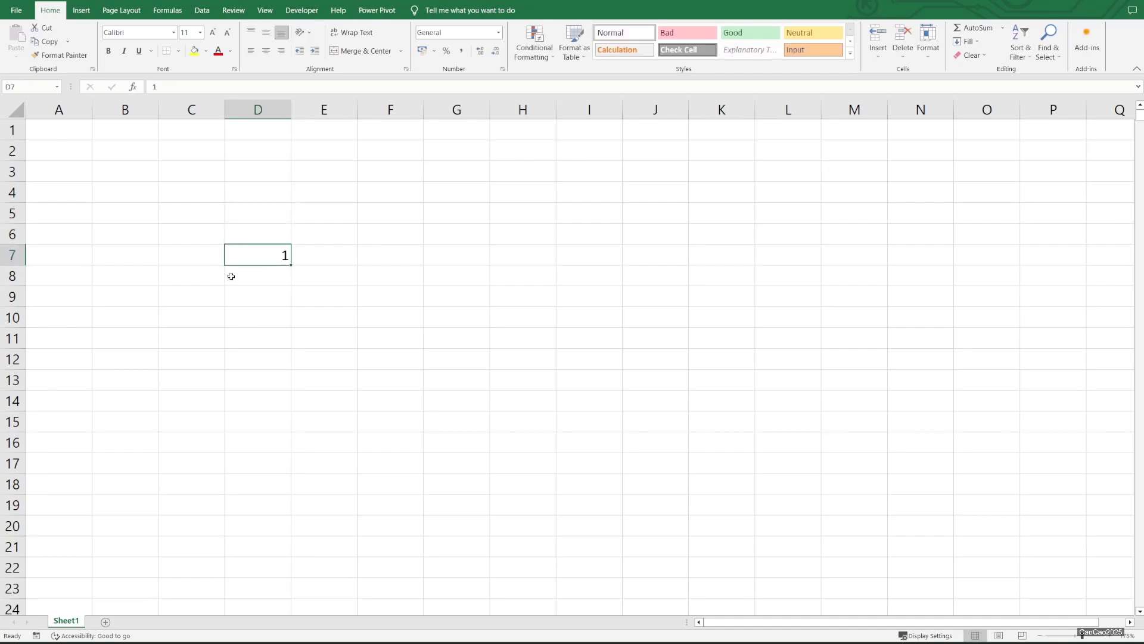
- Fill the 1 in D7 right and then up across D2:H7, and undo both fills
{"action": "left_click_drag", "start_coordinate": [261, 258], "coordinate": [498, 145]}
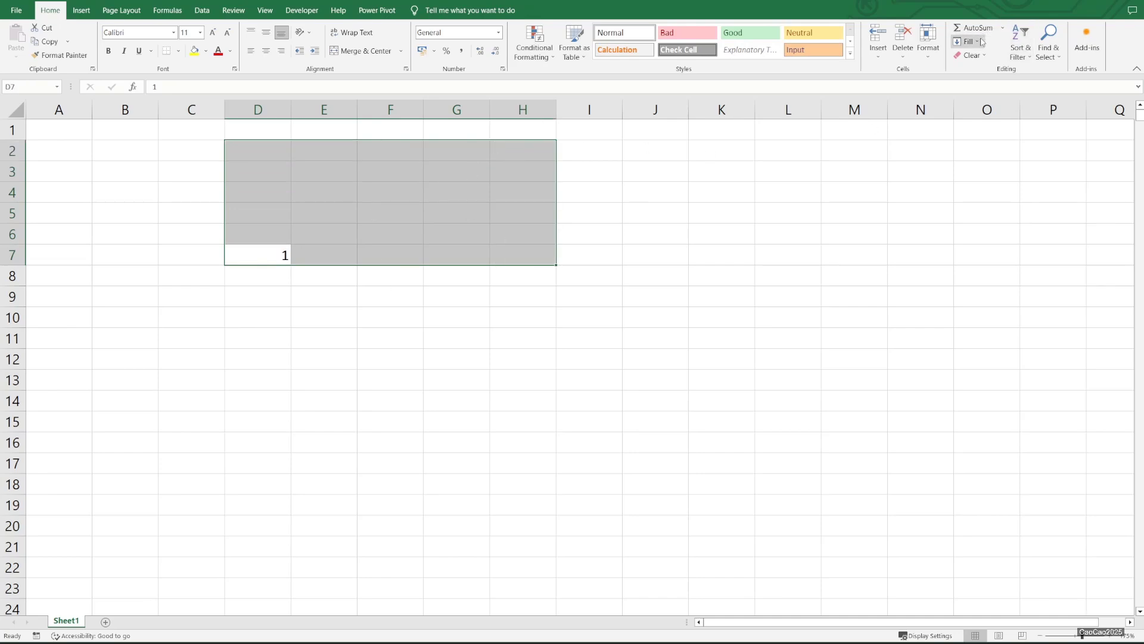
{"action": "left_click", "coordinate": [982, 42]}
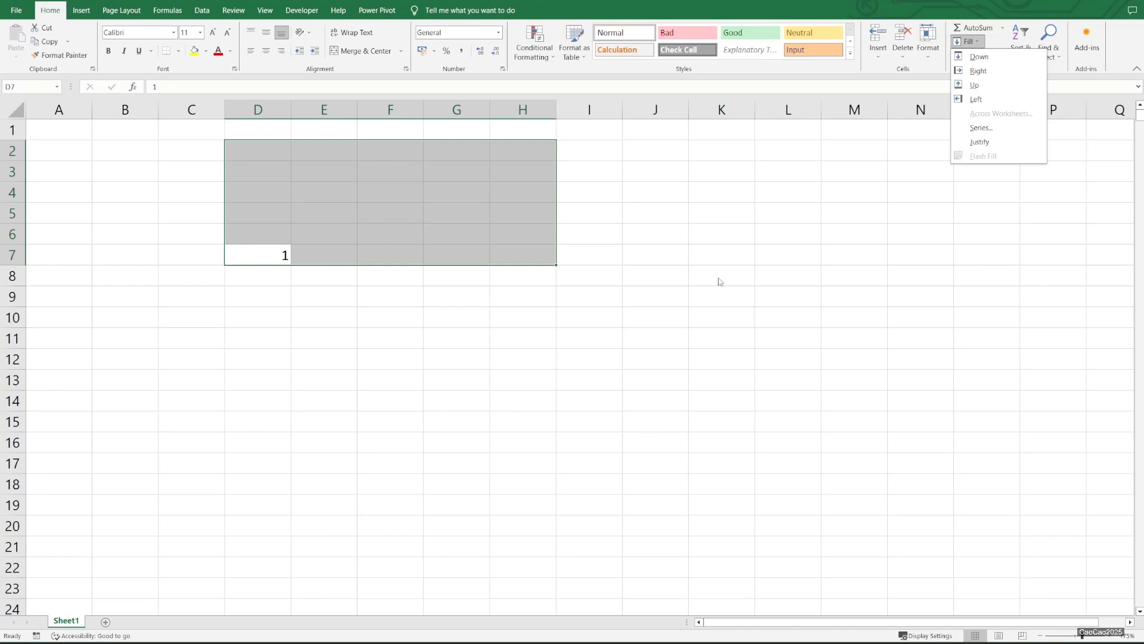
{"action": "left_click", "coordinate": [994, 76]}
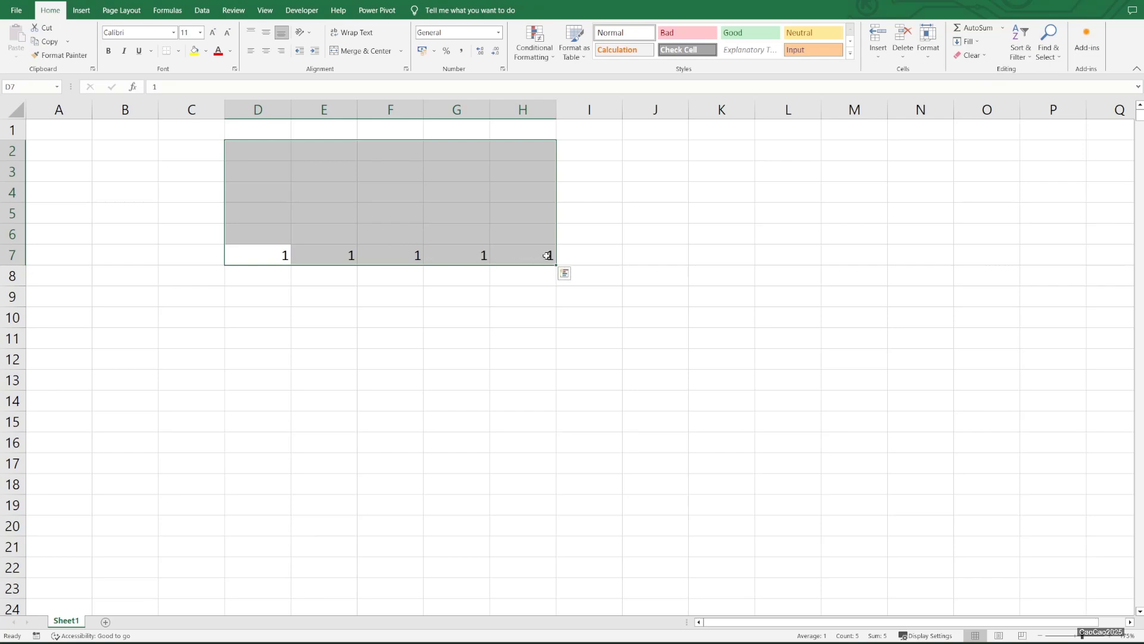
{"action": "left_click", "coordinate": [966, 41]}
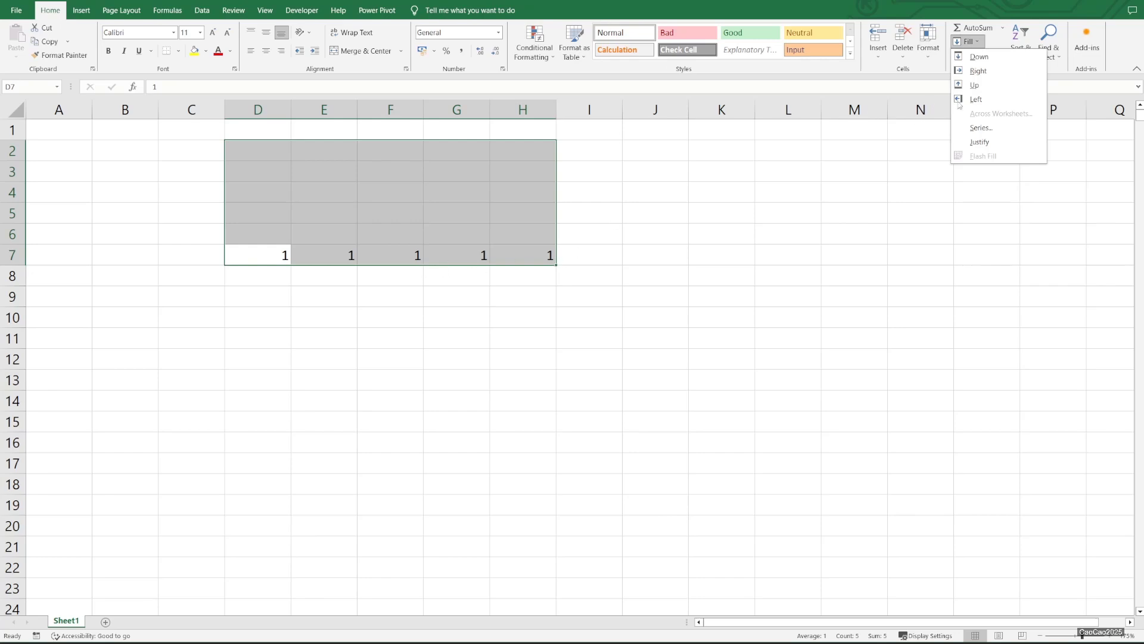
{"action": "left_click", "coordinate": [975, 85]}
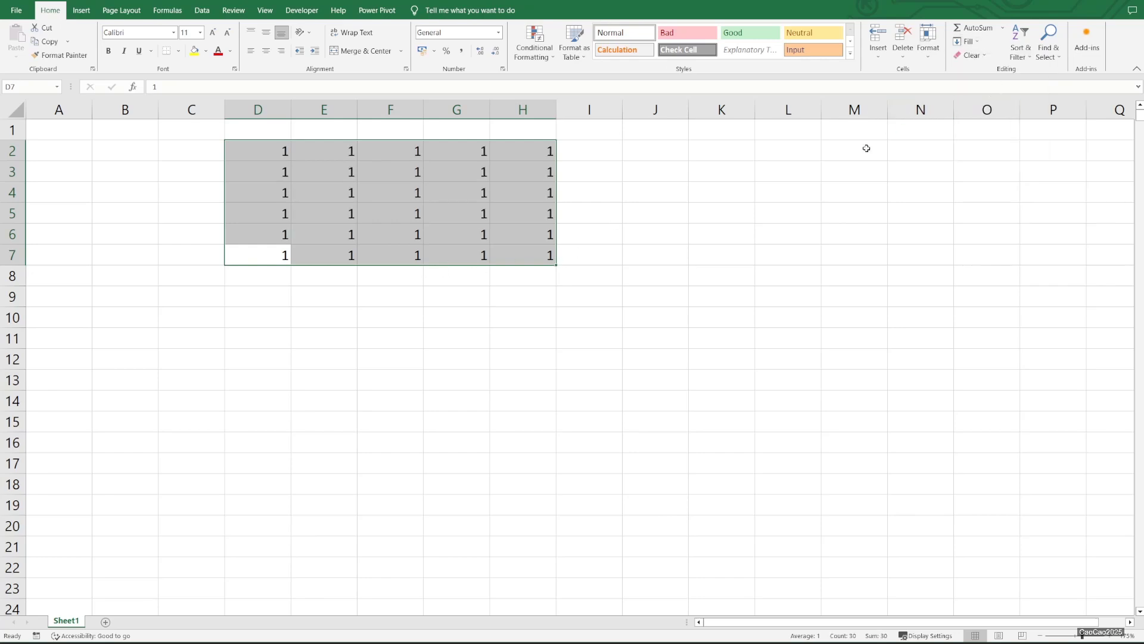
{"action": "key", "text": "ctrl+z"}
{"action": "key", "text": "ctrl+z"}
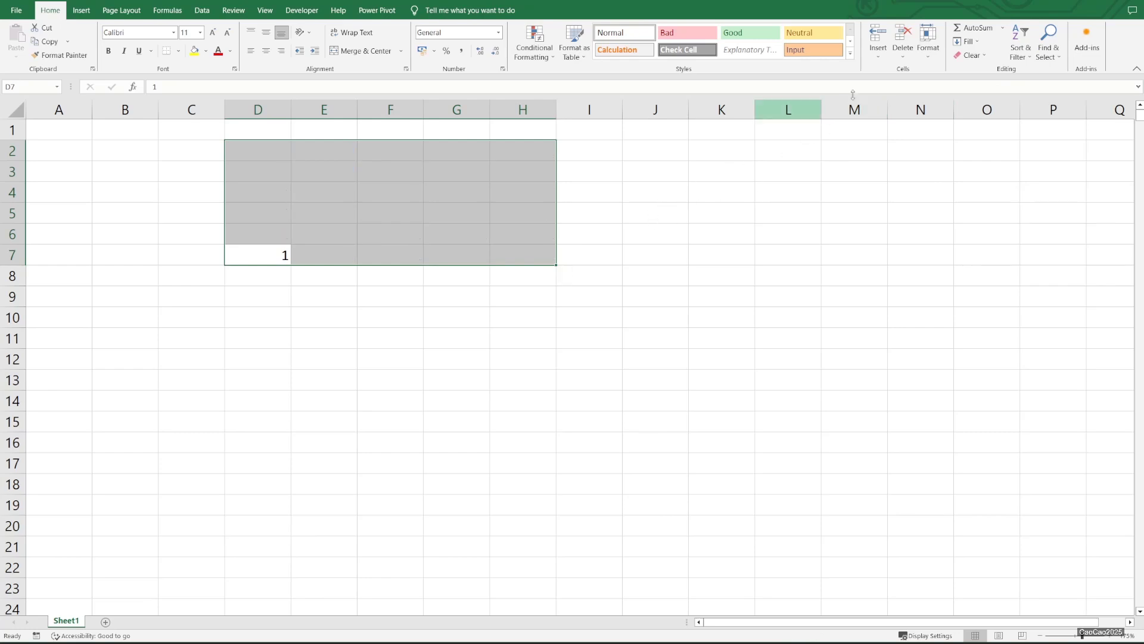
- Fill D2:H7 with the 1 from D7 upward first and rightward second, and undo both fills
{"action": "left_click", "coordinate": [968, 41]}
{"action": "left_click", "coordinate": [975, 85]}
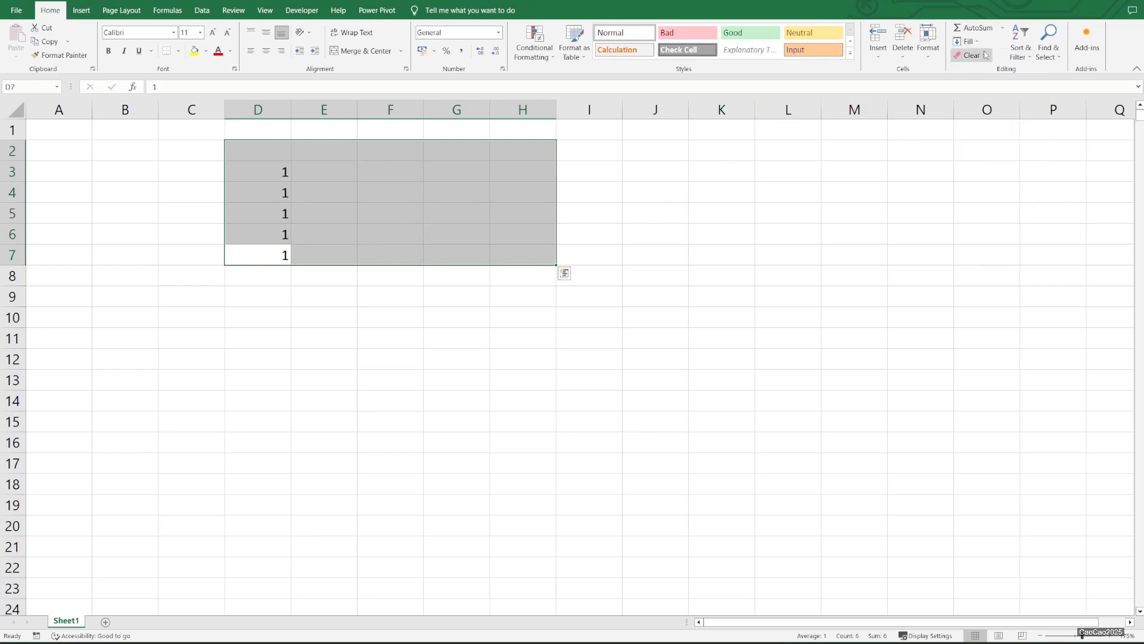
{"action": "left_click", "coordinate": [983, 43]}
{"action": "left_click", "coordinate": [989, 73]}
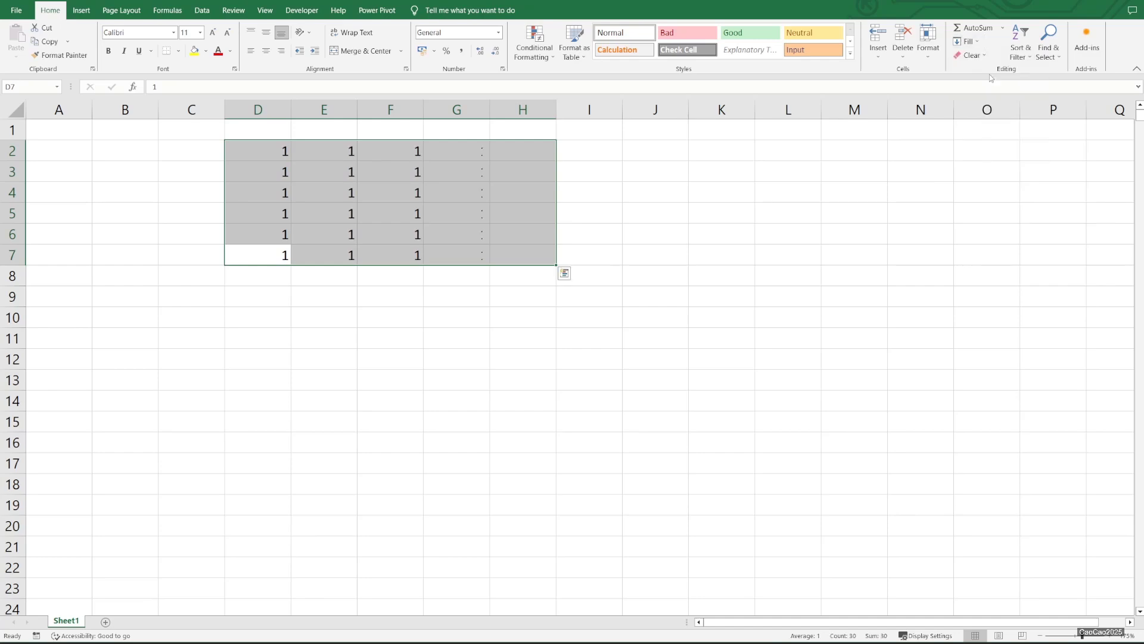
{"action": "key", "text": "ctrl+z"}
{"action": "key", "text": "ctrl+z"}
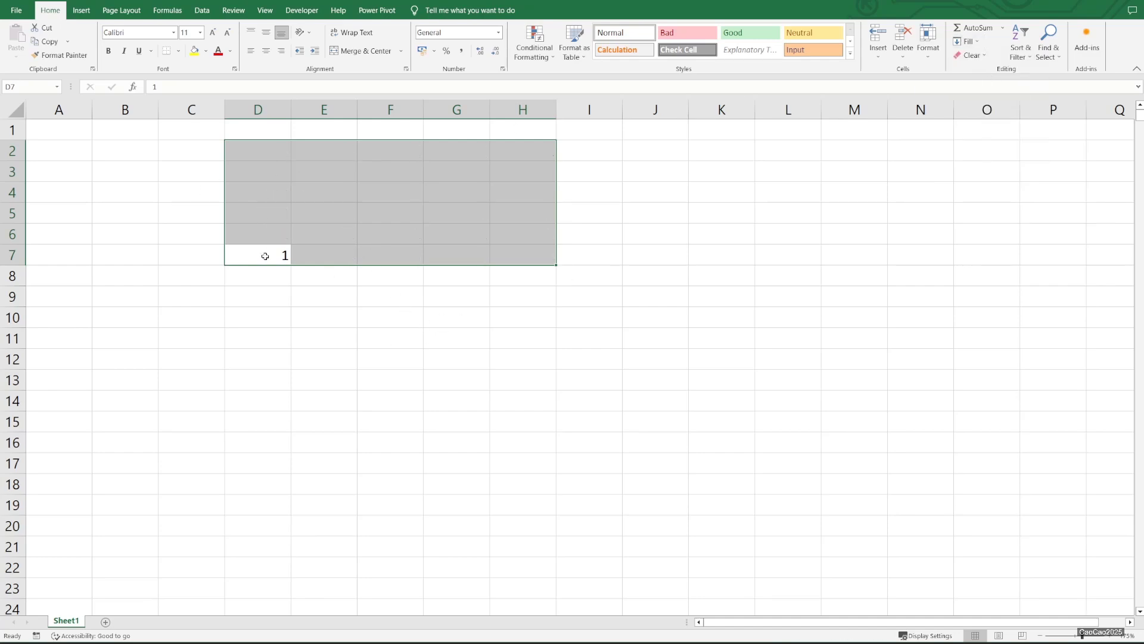
- Clear cell D7 and enter 1 in cell E4
{"action": "left_click", "coordinate": [281, 253]}
{"action": "key", "text": "Delete"}
{"action": "left_click", "coordinate": [336, 185]}
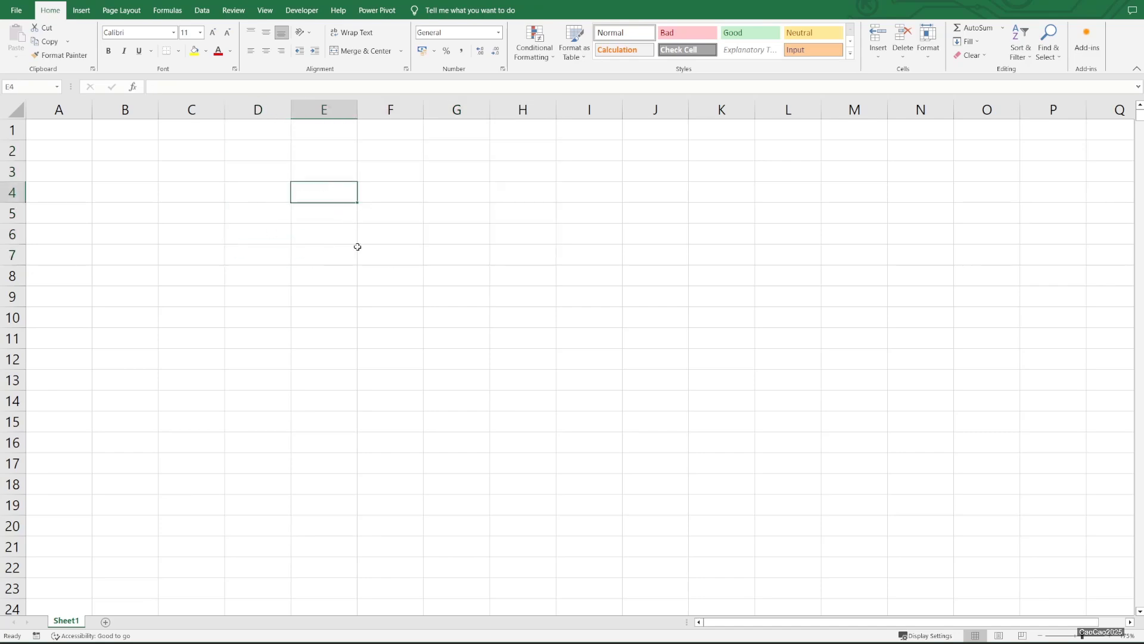
{"action": "type", "text": "1"}
{"action": "left_click", "coordinate": [263, 245]}
- Fill the range C4:H11 to the left
{"action": "left_click_drag", "start_coordinate": [189, 196], "coordinate": [544, 342]}
{"action": "left_click", "coordinate": [968, 41]}
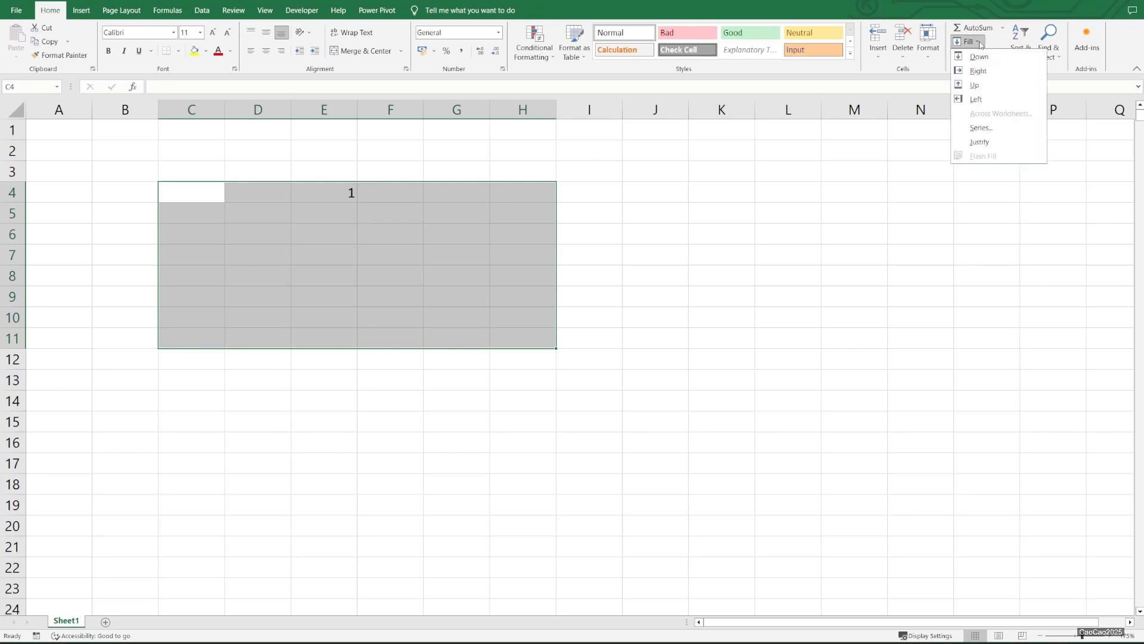
{"action": "left_click", "coordinate": [994, 96]}
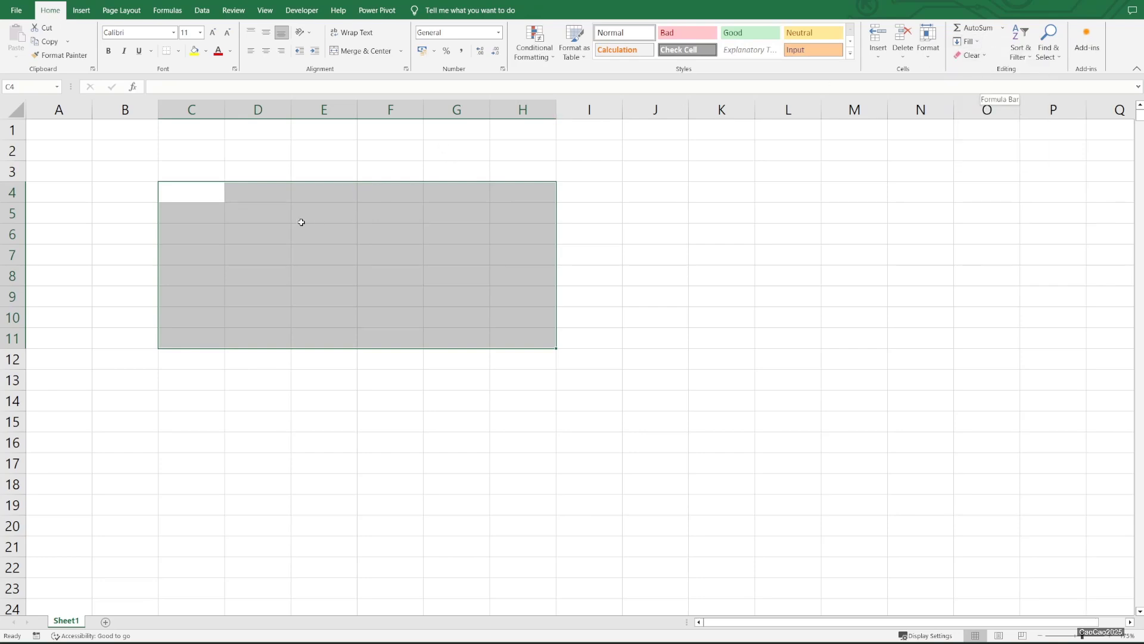
- Enter 1 in cell E4 again
{"action": "left_click", "coordinate": [326, 194]}
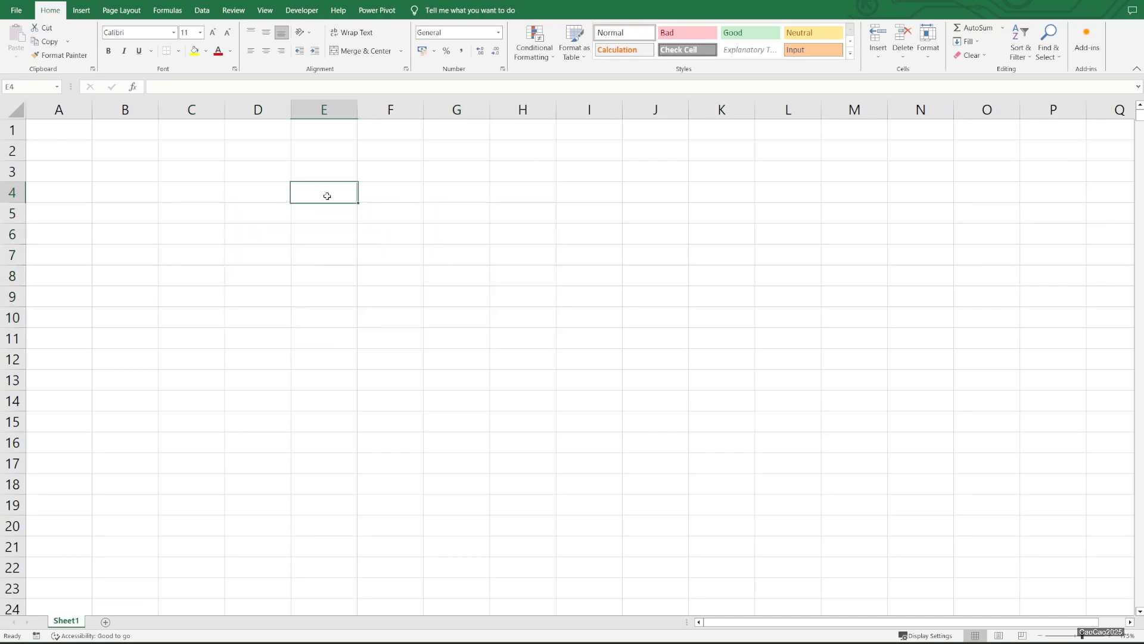
{"action": "type", "text": "1"}
{"action": "left_click", "coordinate": [387, 294]}
- Fill the range C4:H11 downward from its first row
{"action": "left_click_drag", "start_coordinate": [328, 199], "coordinate": [95, 308]}
{"action": "left_click", "coordinate": [95, 308]}
{"action": "left_click_drag", "start_coordinate": [345, 191], "coordinate": [135, 317]}
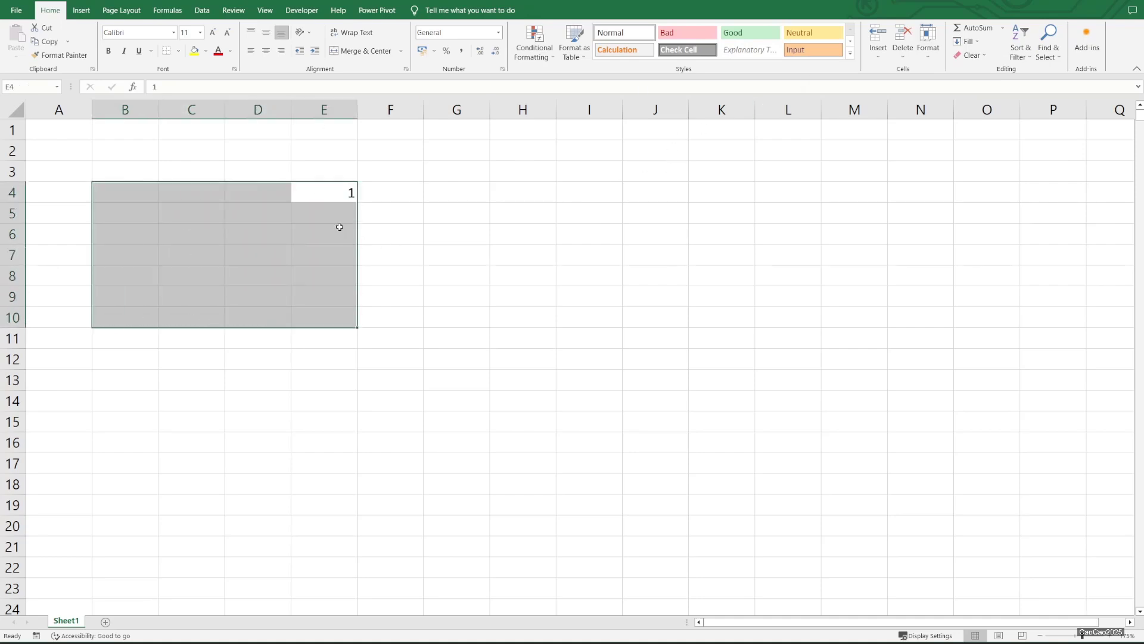
{"action": "left_click", "coordinate": [257, 199]}
{"action": "left_click_drag", "start_coordinate": [218, 195], "coordinate": [515, 333]}
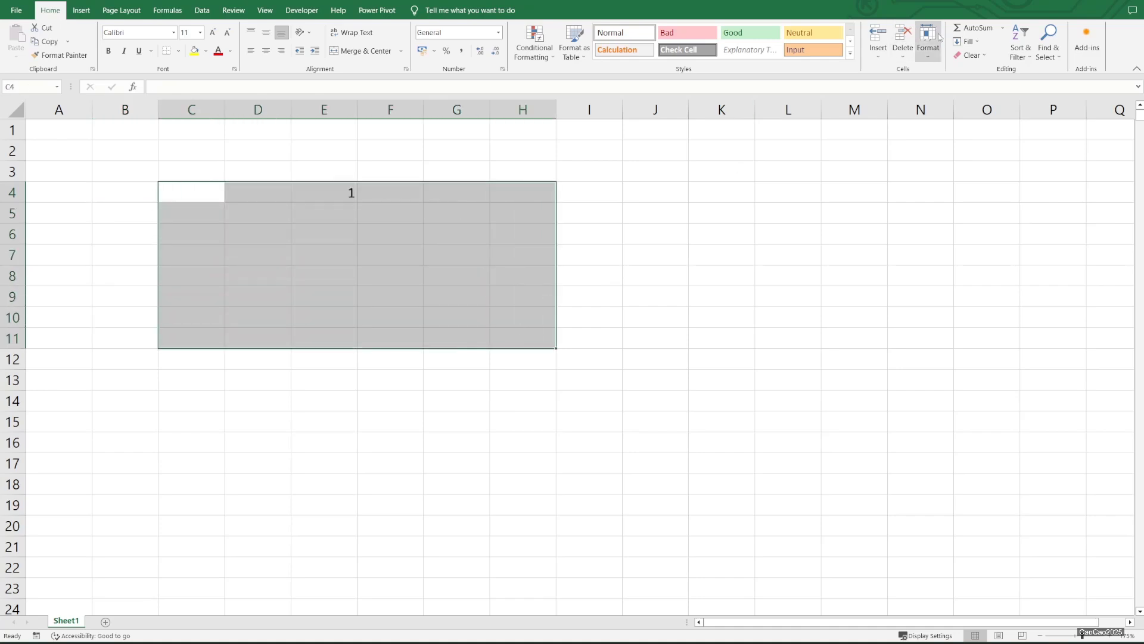
{"action": "left_click", "coordinate": [976, 42]}
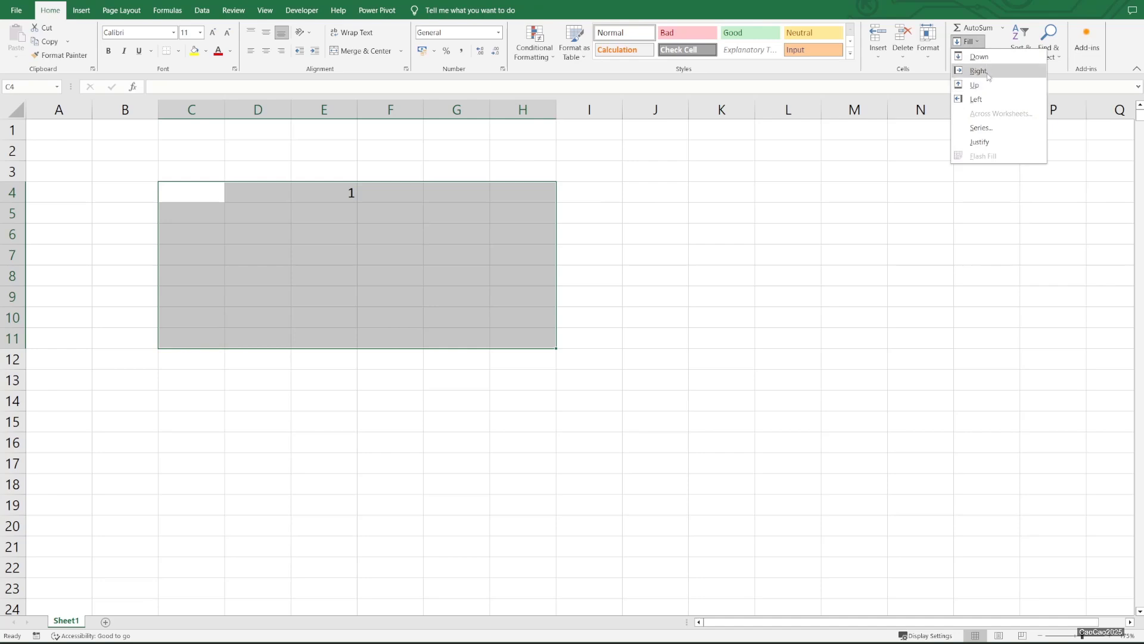
{"action": "left_click", "coordinate": [979, 57]}
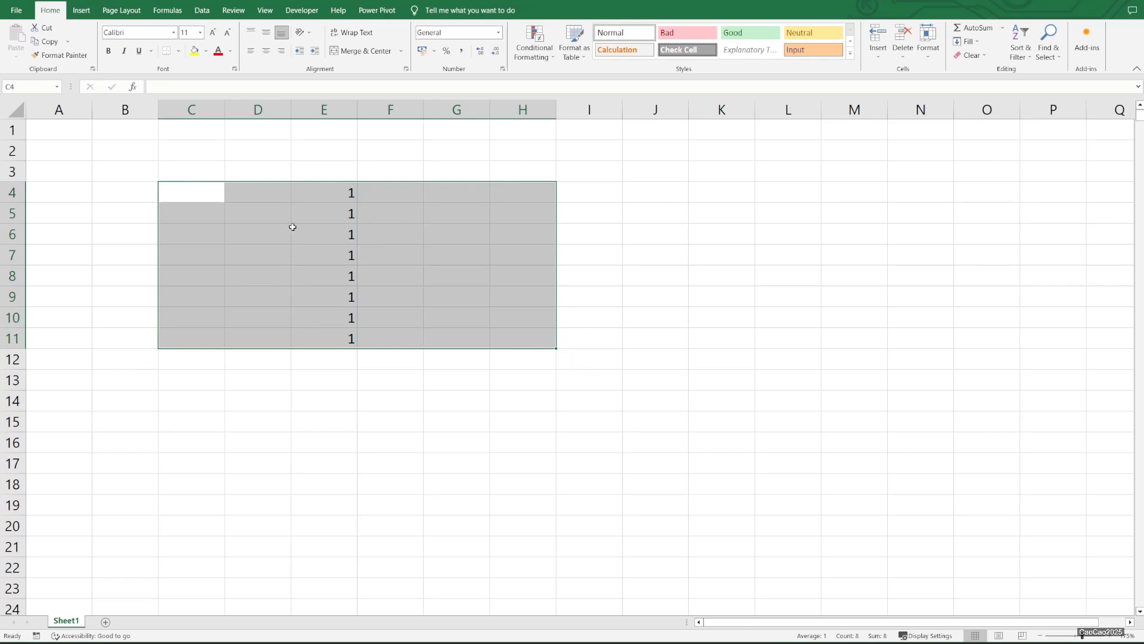
- Clear the contents of the range C4:H11
{"action": "left_click", "coordinate": [192, 152]}
{"action": "left_click_drag", "start_coordinate": [186, 192], "coordinate": [511, 329]}
{"action": "key", "text": "Delete"}
- Enter 1 in cell B2 and the formula =B2+1 in cell B3
{"action": "left_click", "coordinate": [135, 156]}
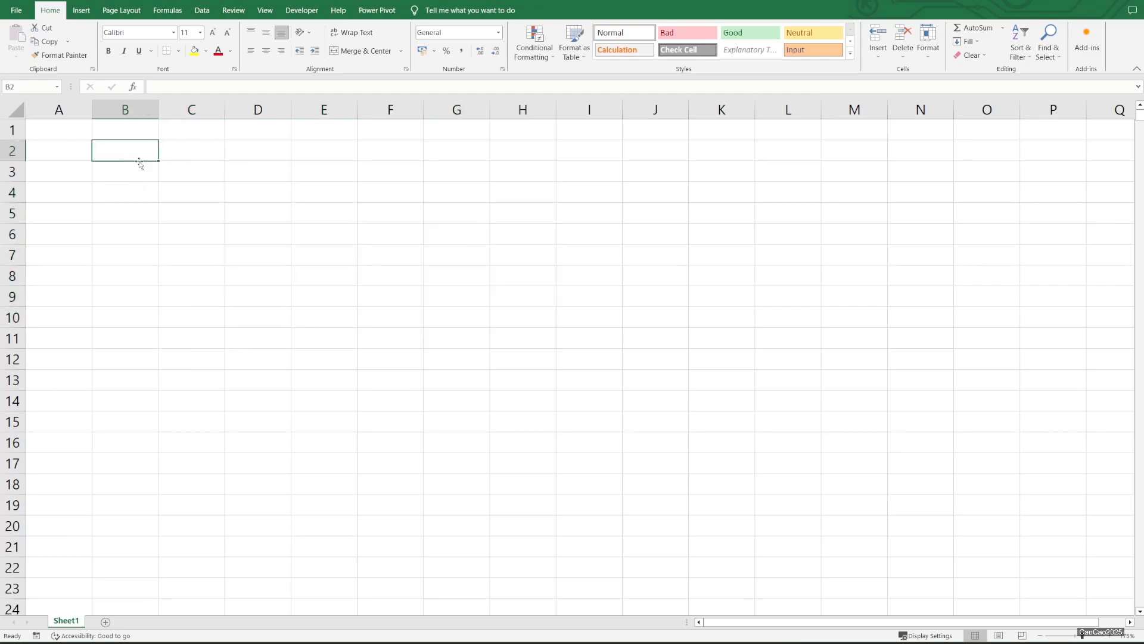
{"action": "type", "text": "1"}
{"action": "key", "text": "Return"}
{"action": "type", "text": "=B2"}
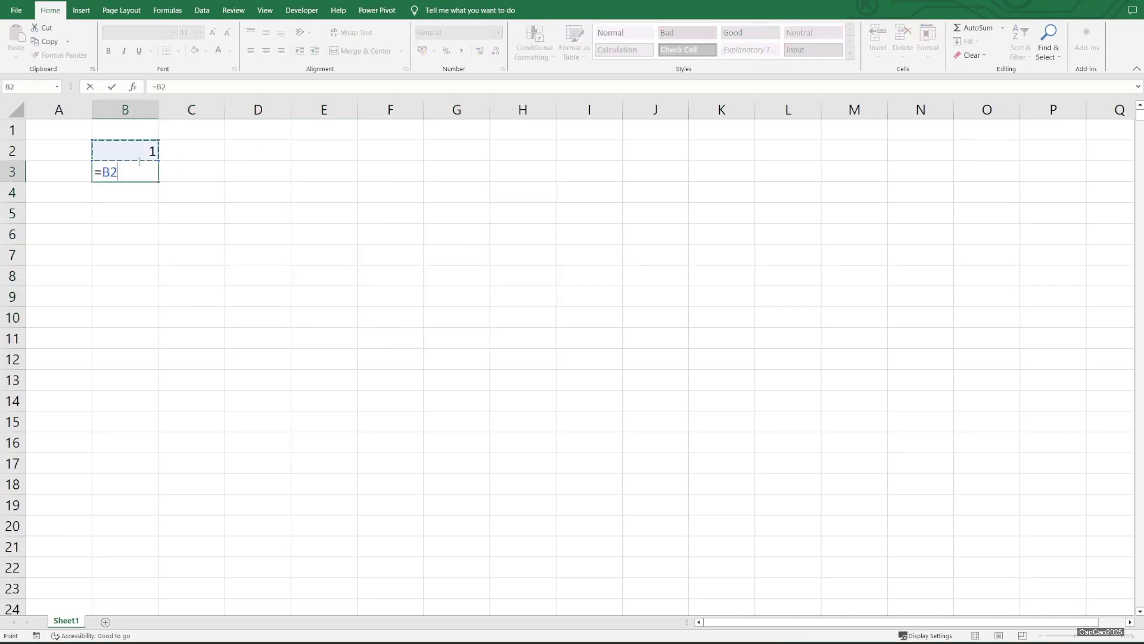
{"action": "type", "text": "+1"}
{"action": "key", "text": "Return"}
- Copy the B3 formula down column B through row 118 and check the end of the list
{"action": "key", "text": "Up"}
{"action": "key", "text": "ctrl+c"}
{"action": "key", "text": "shift+Page_Down"}
{"action": "key", "text": "shift+Page_Down"}
{"action": "key", "text": "shift+Page_Down"}
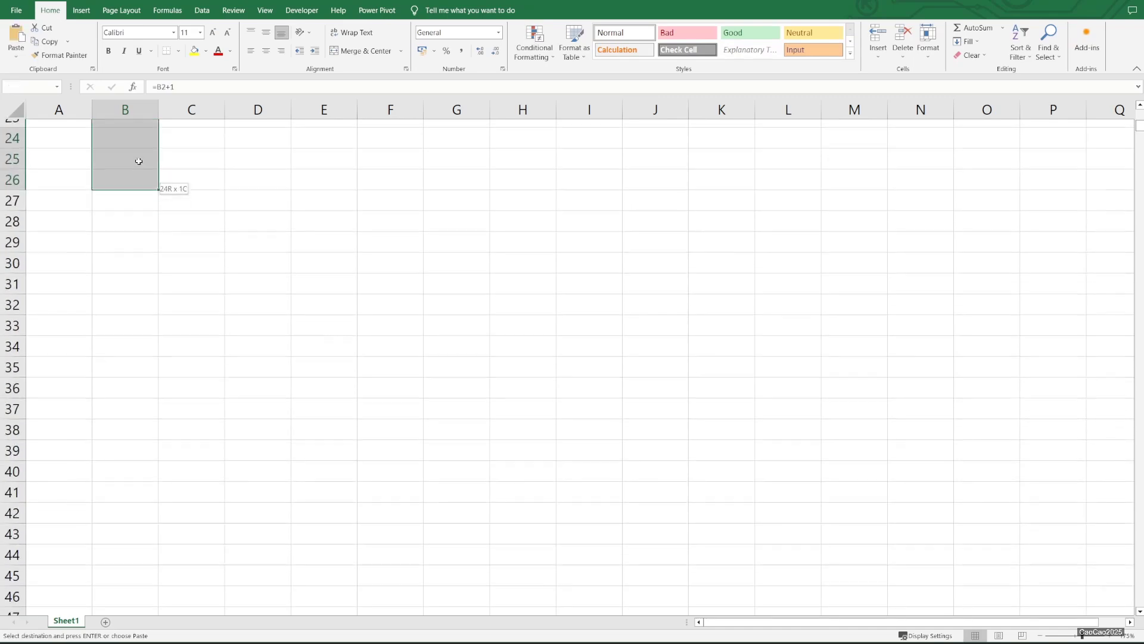
{"action": "key", "text": "shift+Page_Down"}
{"action": "key", "text": "shift+Page_Down"}
{"action": "key", "text": "ctrl+v"}
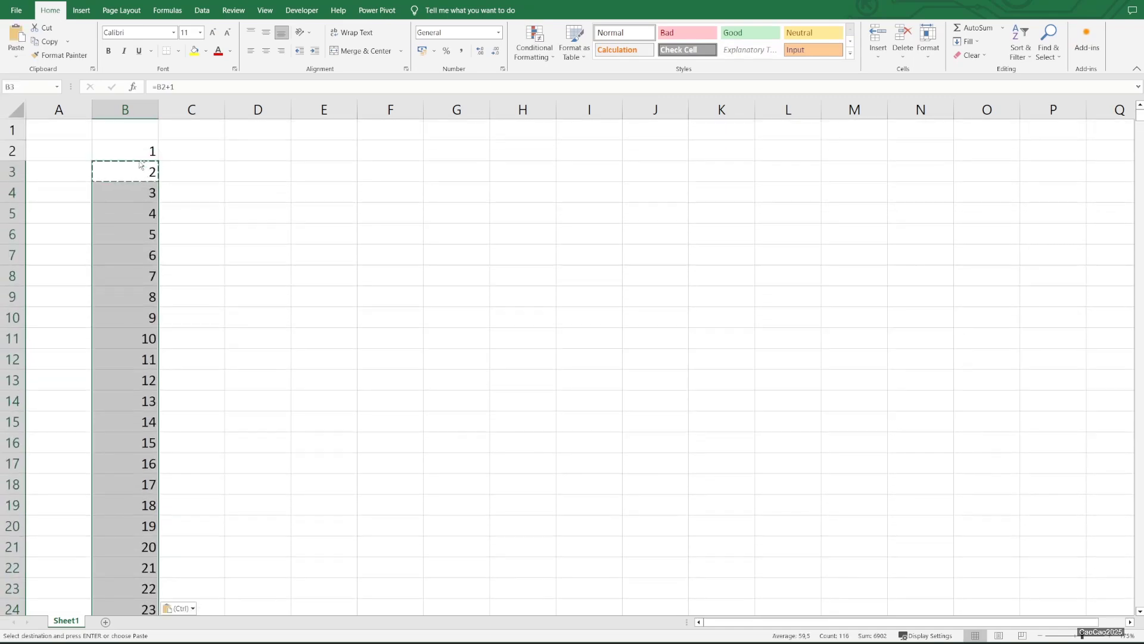
{"action": "key", "text": "Up"}
{"action": "key", "text": "ctrl+Down"}
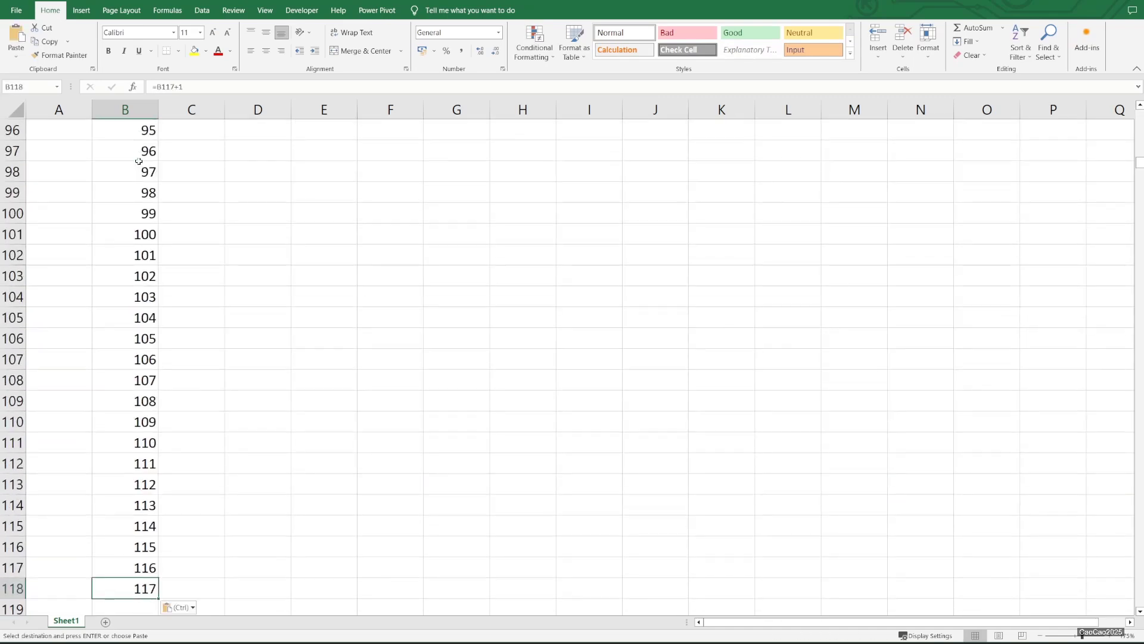
{"action": "key", "text": "ctrl+Up"}
{"action": "key", "text": "ctrl+Up"}
- Try to generate a linear series down column C starting from the empty cell C2
{"action": "key", "text": "Down"}
{"action": "key", "text": "Right"}
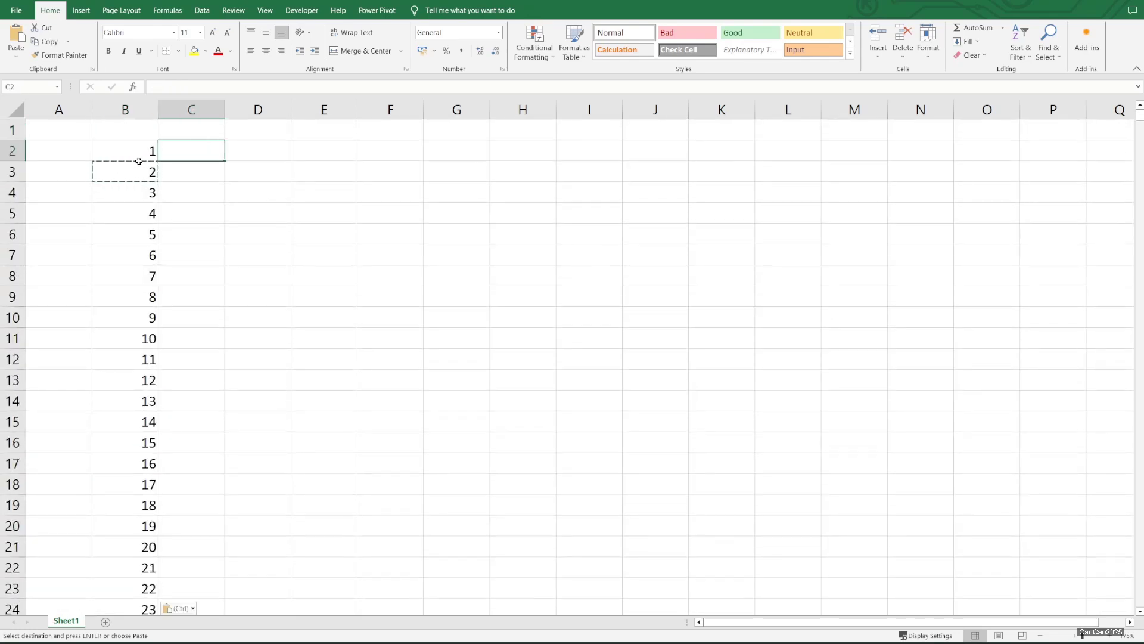
{"action": "left_click", "coordinate": [983, 45]}
{"action": "left_click", "coordinate": [996, 130]}
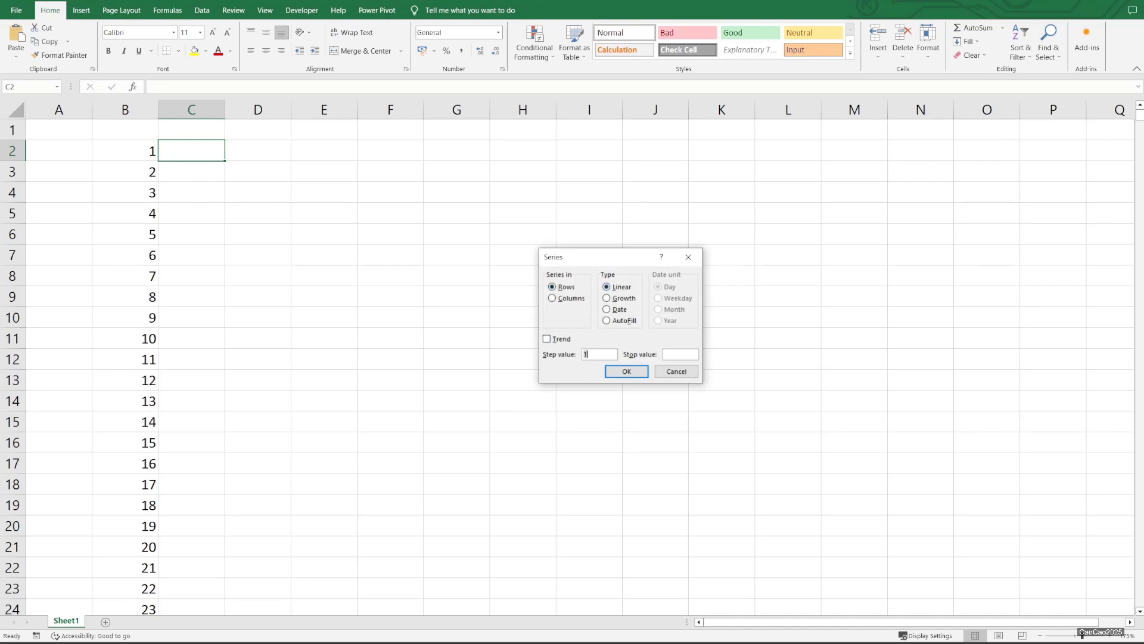
{"action": "left_click", "coordinate": [569, 298]}
{"action": "left_click", "coordinate": [671, 355]}
{"action": "left_click", "coordinate": [615, 377]}
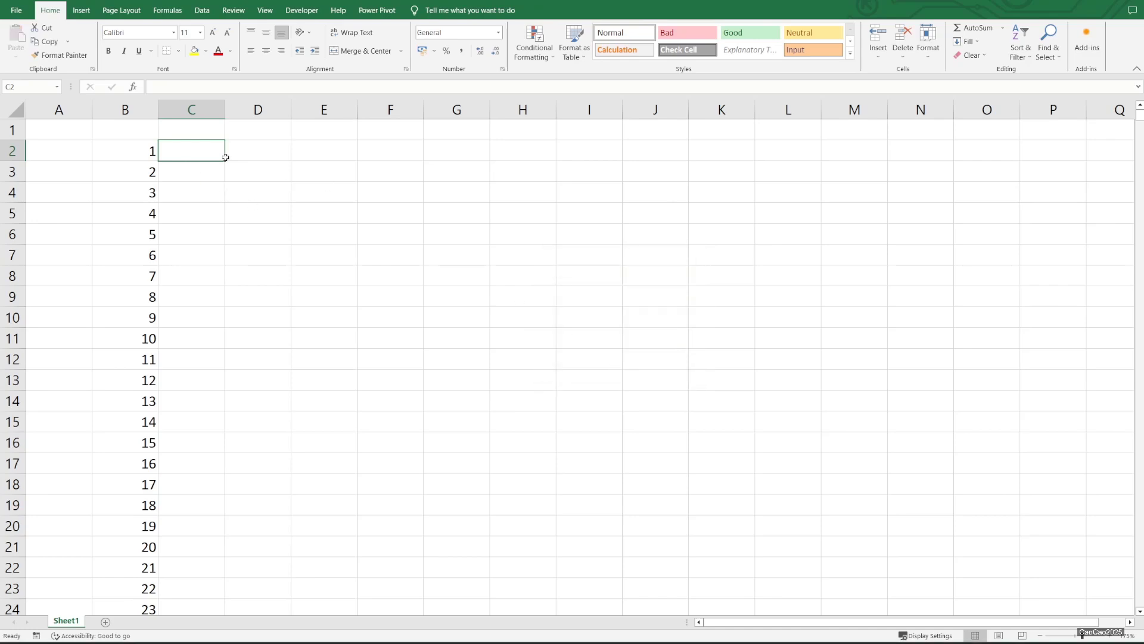
- Enter the starting value 1 in cell C2 and select that cell
{"action": "type", "text": "1"}
{"action": "key", "text": "Return"}
{"action": "left_click", "coordinate": [201, 156]}
- Fill a linear series in columns from C2 with step value 1 and a stop value, and check where it ends
{"action": "left_click", "coordinate": [967, 42]}
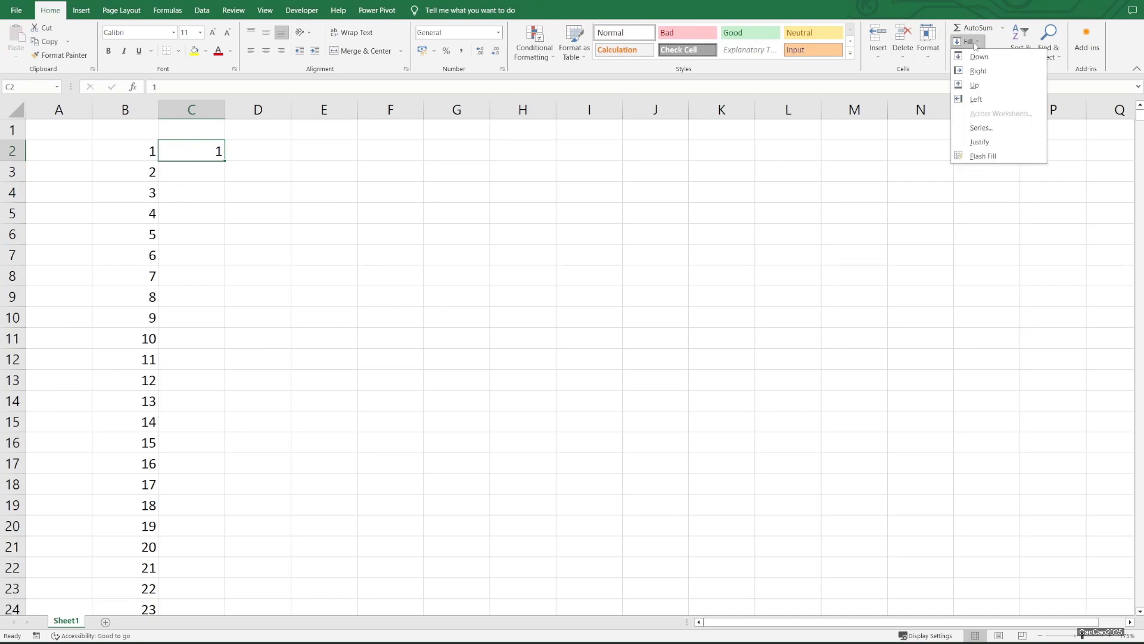
{"action": "left_click", "coordinate": [980, 128]}
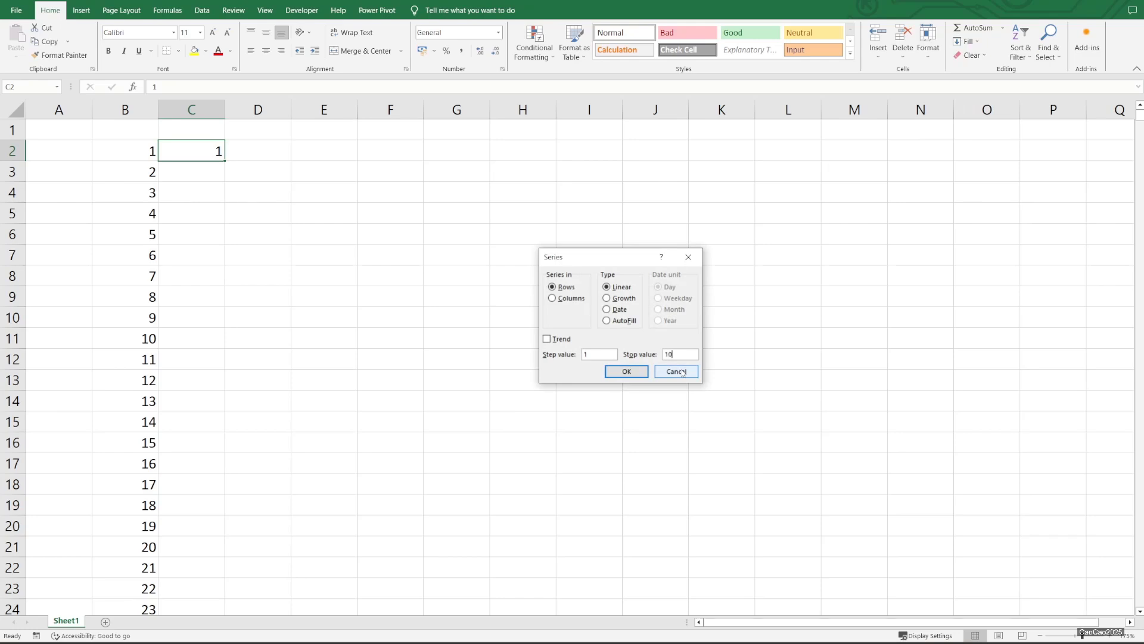
{"action": "left_click", "coordinate": [552, 298]}
{"action": "left_click", "coordinate": [625, 373]}
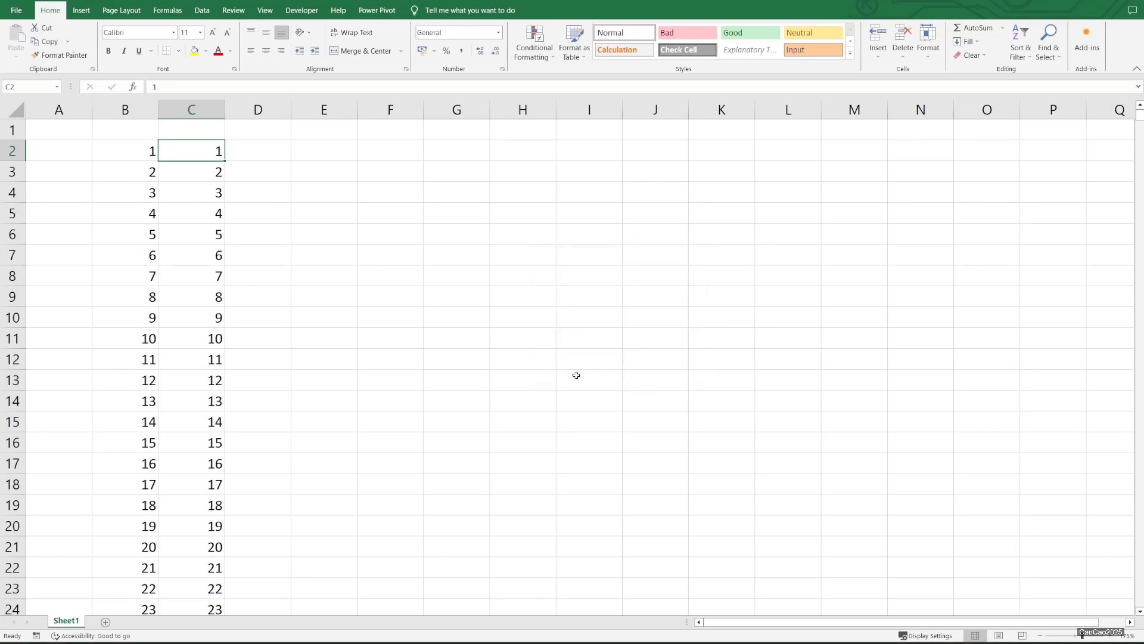
{"action": "key", "text": "ctrl+Down"}
{"action": "key", "text": "ctrl+Up"}
- Enter the starting value 2 in cell D2 and select that cell
{"action": "key", "text": "Up"}
{"action": "key", "text": "Down"}
{"action": "key", "text": "Right"}
{"action": "type", "text": "2"}
{"action": "key", "text": "Return"}
{"action": "key", "text": "Up"}
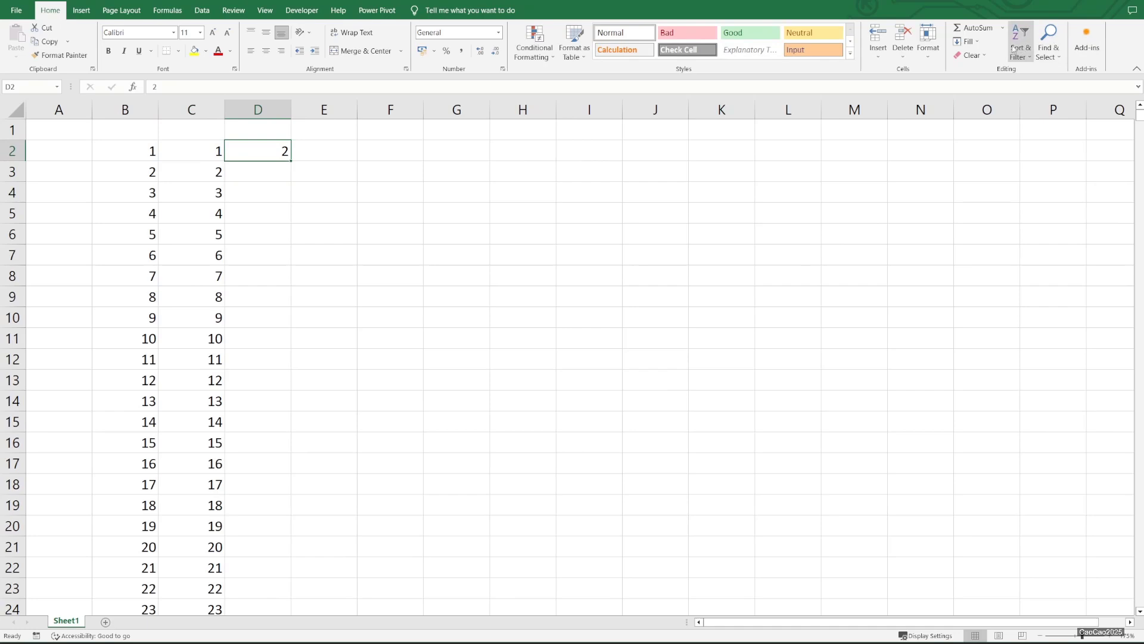
- Fill a linear series in rows from D2 with step value 2 and stop value 1000
{"action": "left_click", "coordinate": [968, 41]}
{"action": "left_click", "coordinate": [987, 124]}
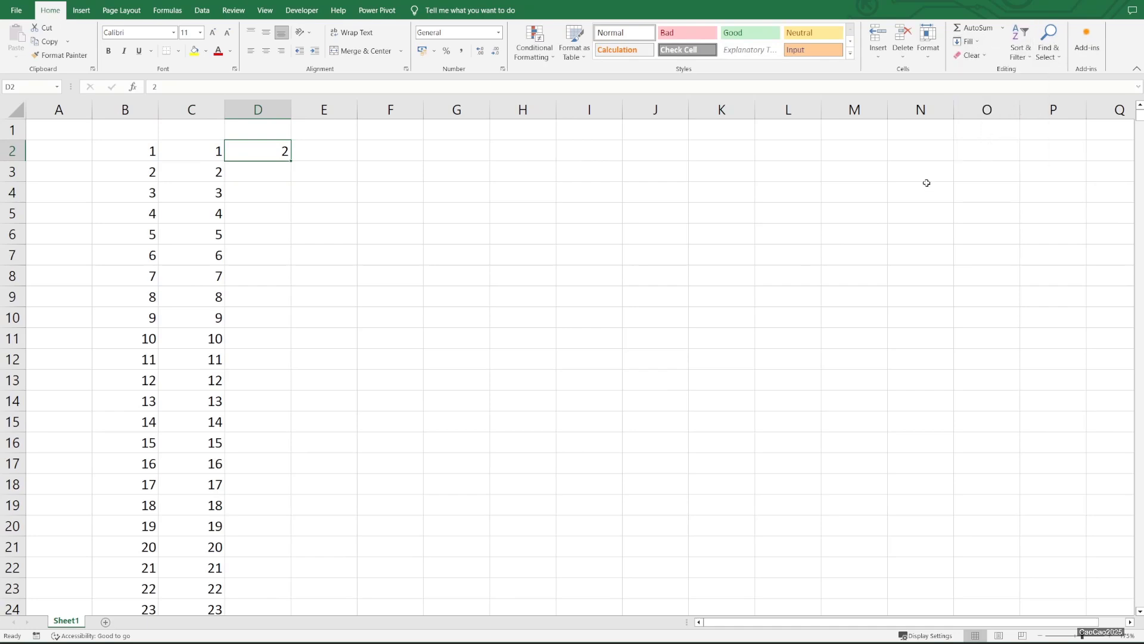
{"action": "type", "text": "2"}
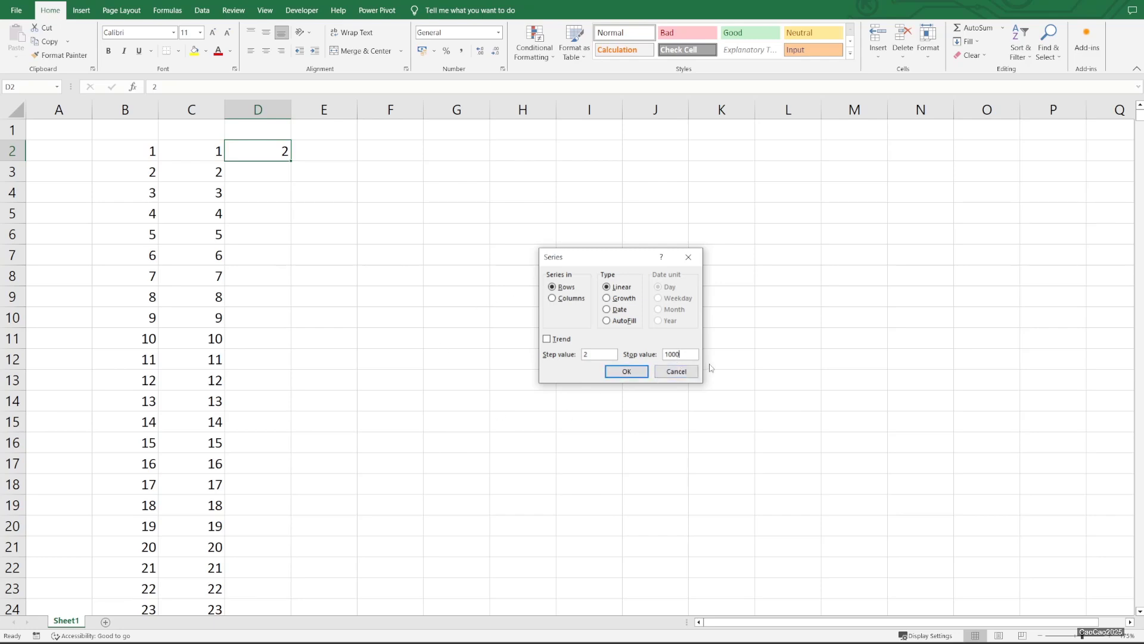
{"action": "left_click", "coordinate": [617, 373]}
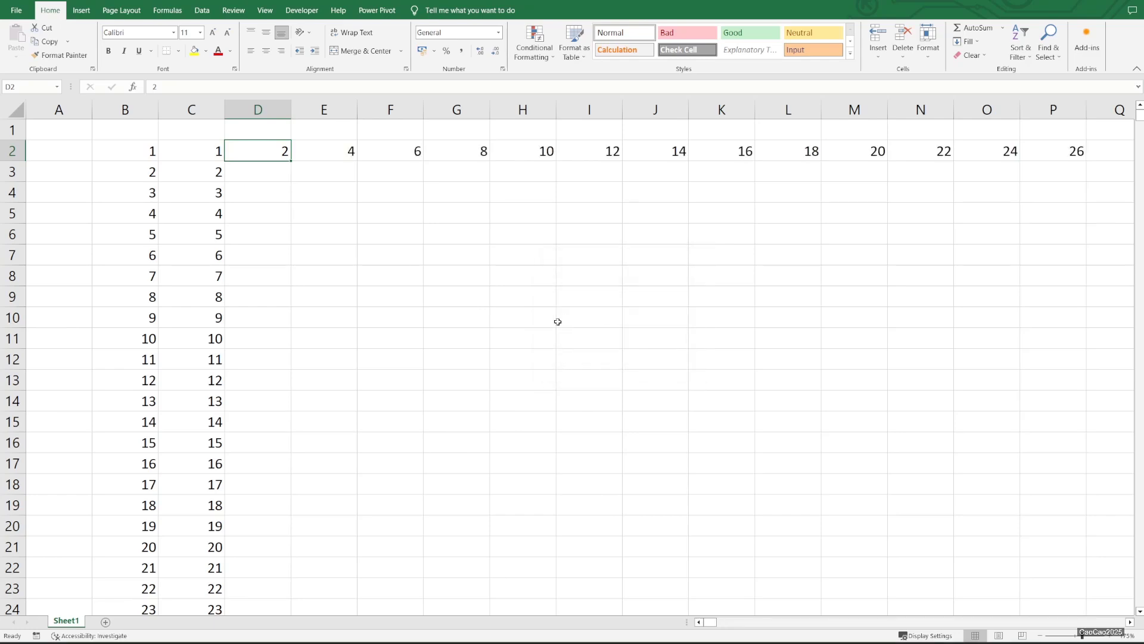
- Check where the linear series in row 2 ends and undo the row fill
{"action": "key", "text": "ctrl+Right"}
{"action": "key", "text": "Down"}
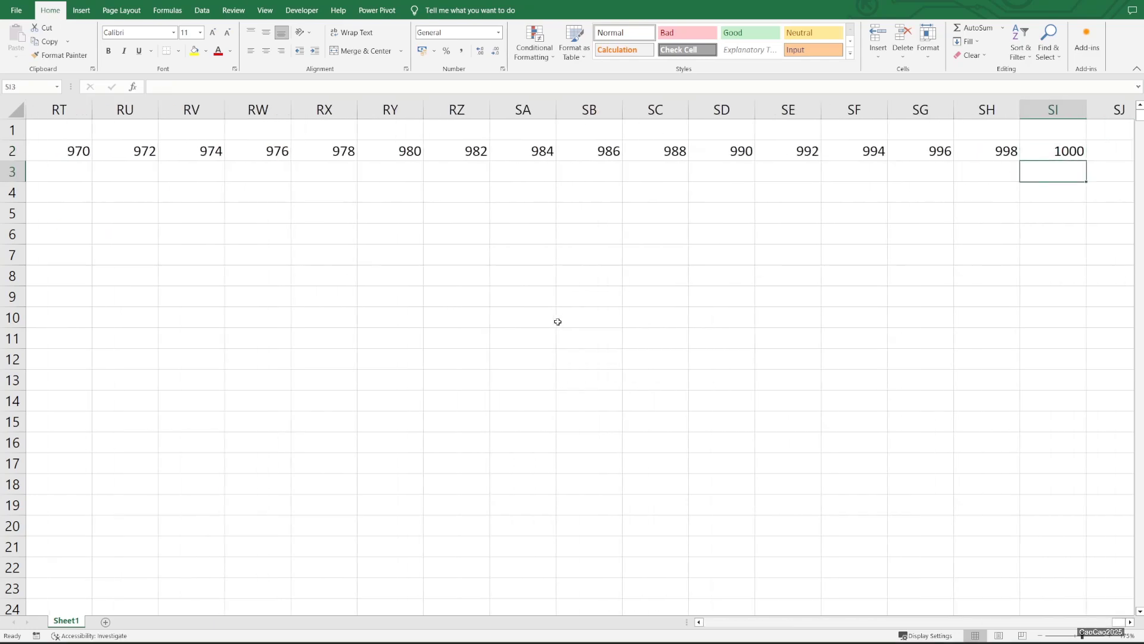
{"action": "key", "text": "ctrl+Left"}
{"action": "key", "text": "ctrl+z"}
- Enter the starting value 3 in cell D2 and select that cell
{"action": "type", "text": "3"}
{"action": "key", "text": "Return"}
{"action": "key", "text": "Up"}
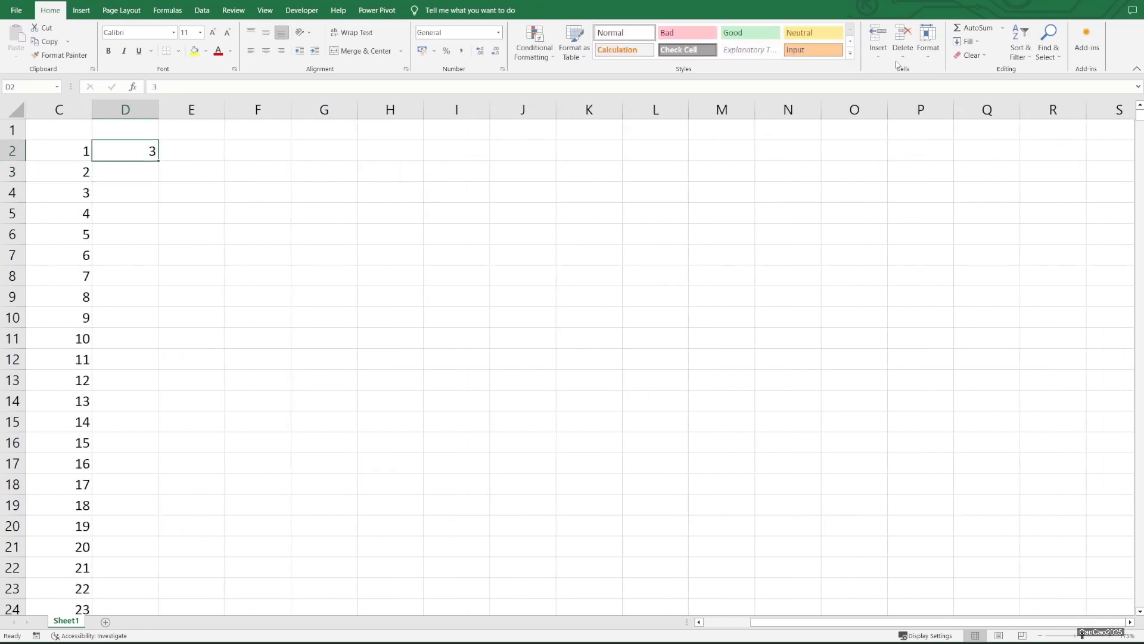
- Fill a linear series in columns from D2 with step value 2 and stop value 1000, and check where it ends
{"action": "left_click", "coordinate": [972, 43]}
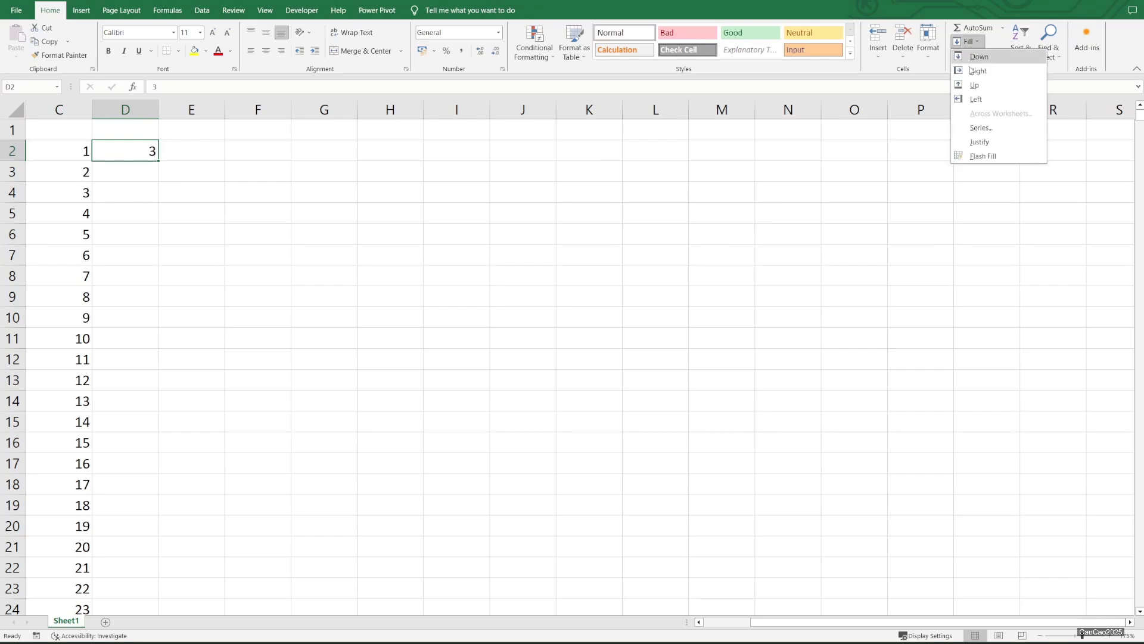
{"action": "left_click", "coordinate": [982, 129]}
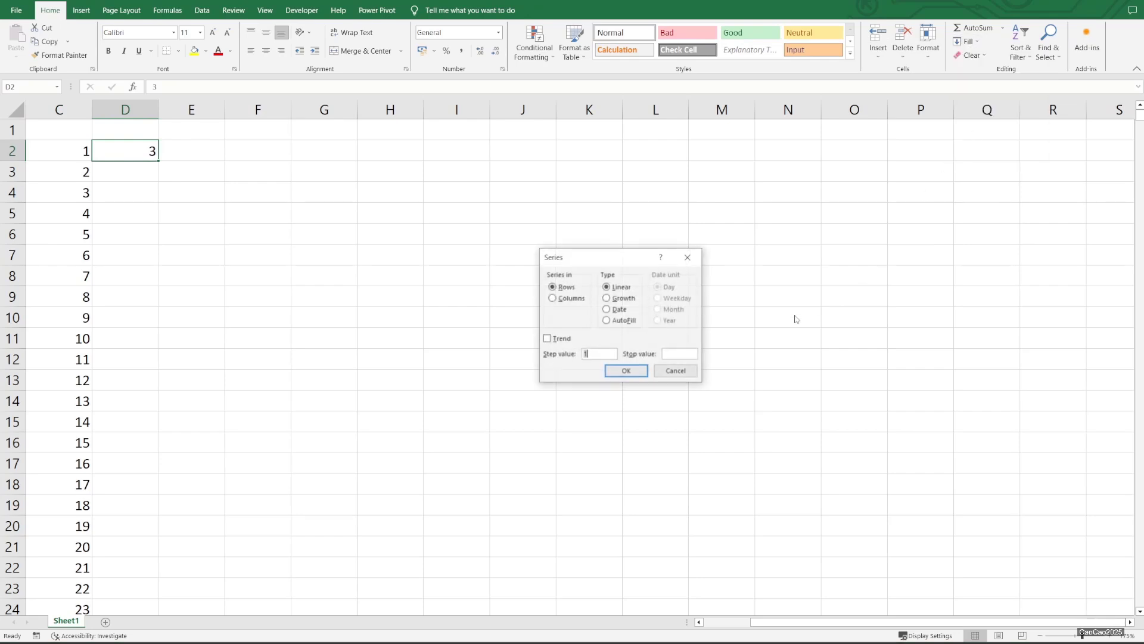
{"action": "left_click", "coordinate": [582, 300]}
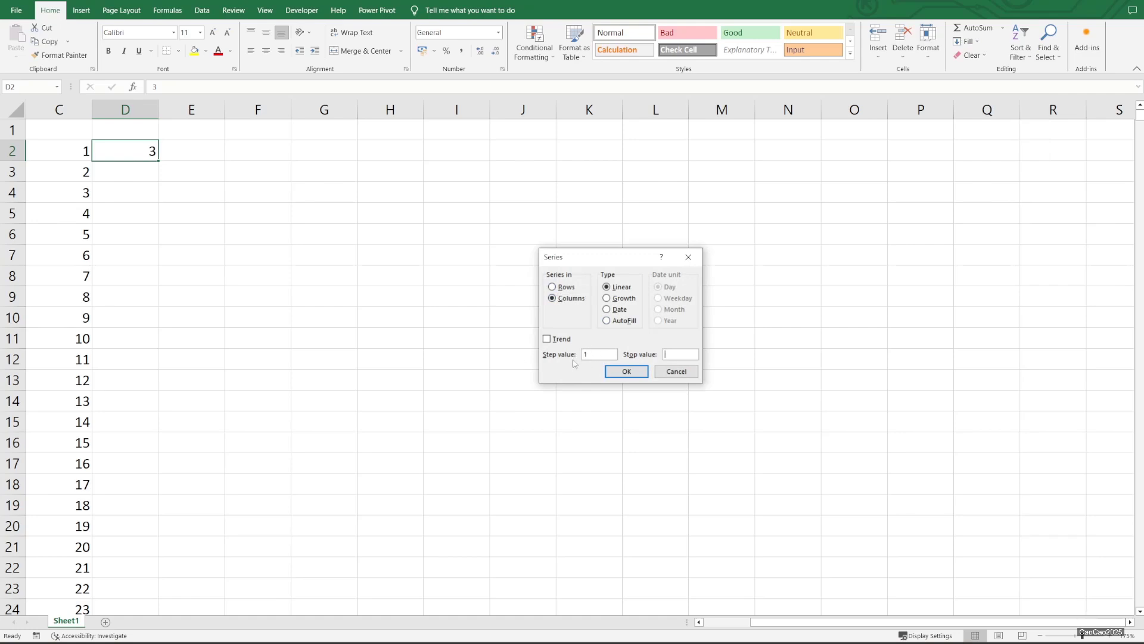
{"action": "double_click", "coordinate": [590, 353]}
{"action": "type", "text": "2"}
{"action": "type", "text": "1000"}
{"action": "key", "text": "Return"}
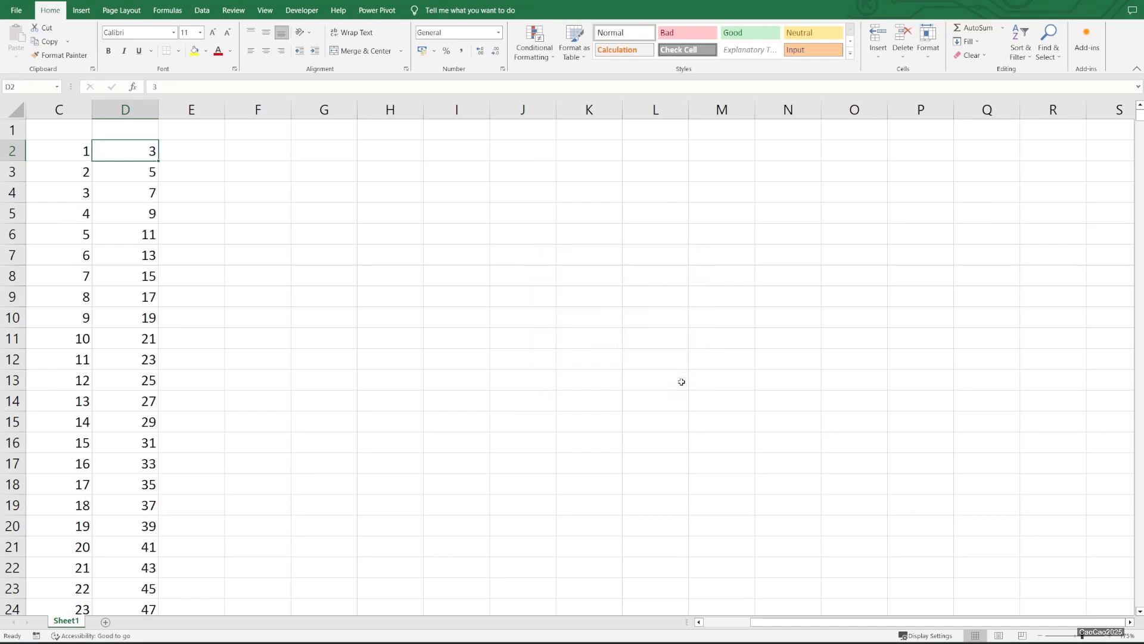
{"action": "key", "text": "ctrl+Down"}
{"action": "key", "text": "Down"}
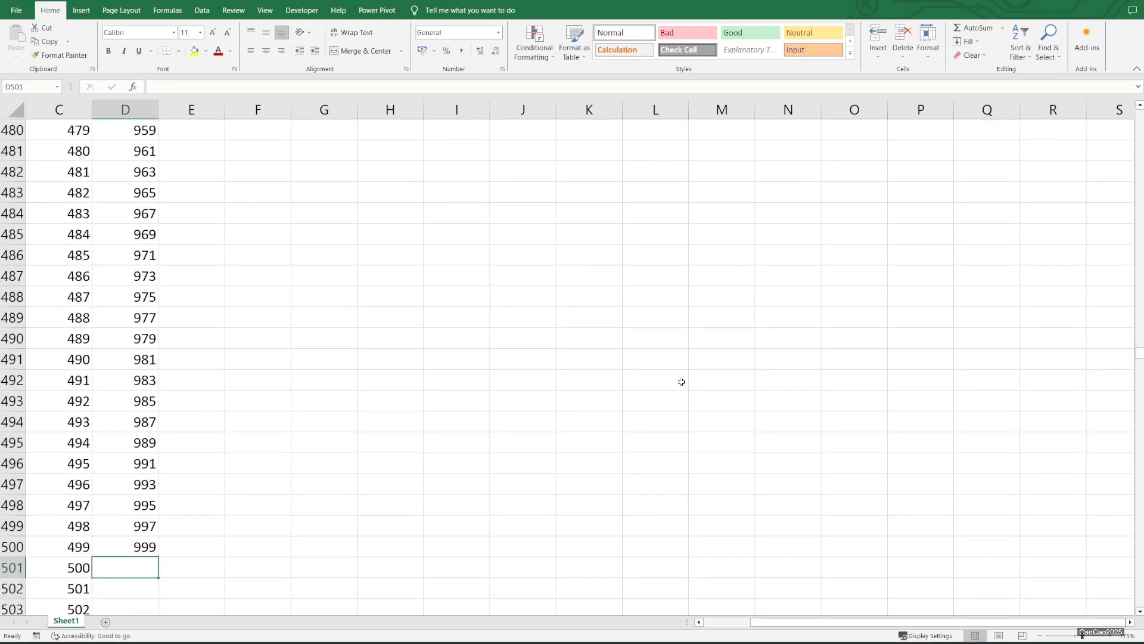
{"action": "key", "text": "Up"}
{"action": "key", "text": "Up"}
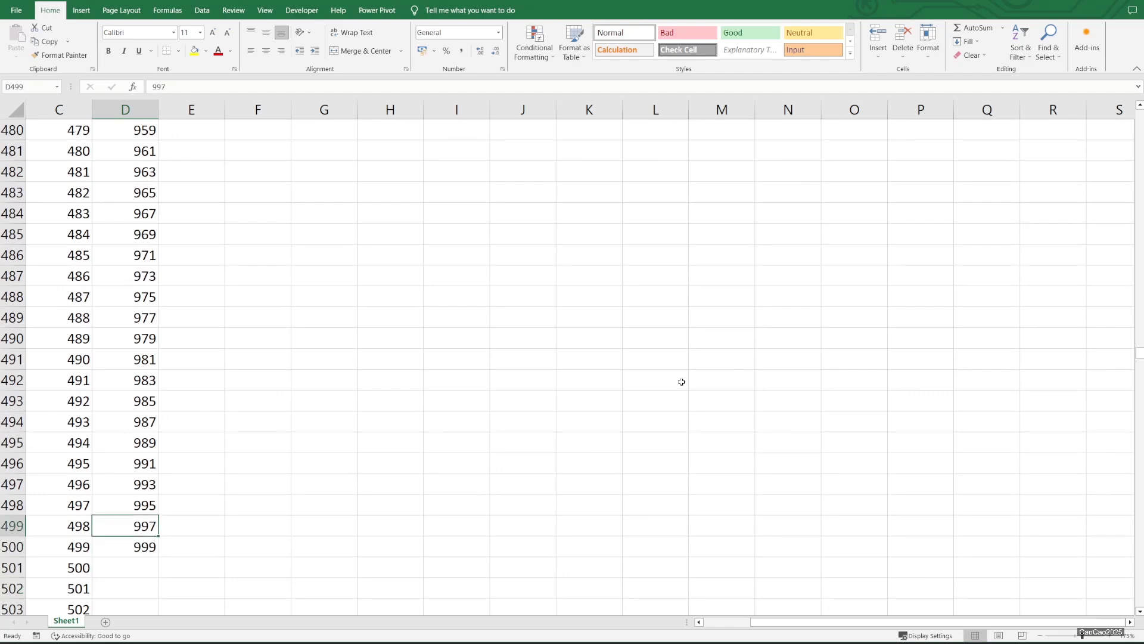
- Enter the starting value 1 in cell E2 and select that cell
{"action": "key", "text": "ctrl+Up"}
{"action": "key", "text": "ctrl+Right"}
{"action": "key", "text": "Home"}
{"action": "key", "text": "Right"}
{"action": "key", "text": "Right"}
{"action": "key", "text": "Right"}
{"action": "key", "text": "Right"}
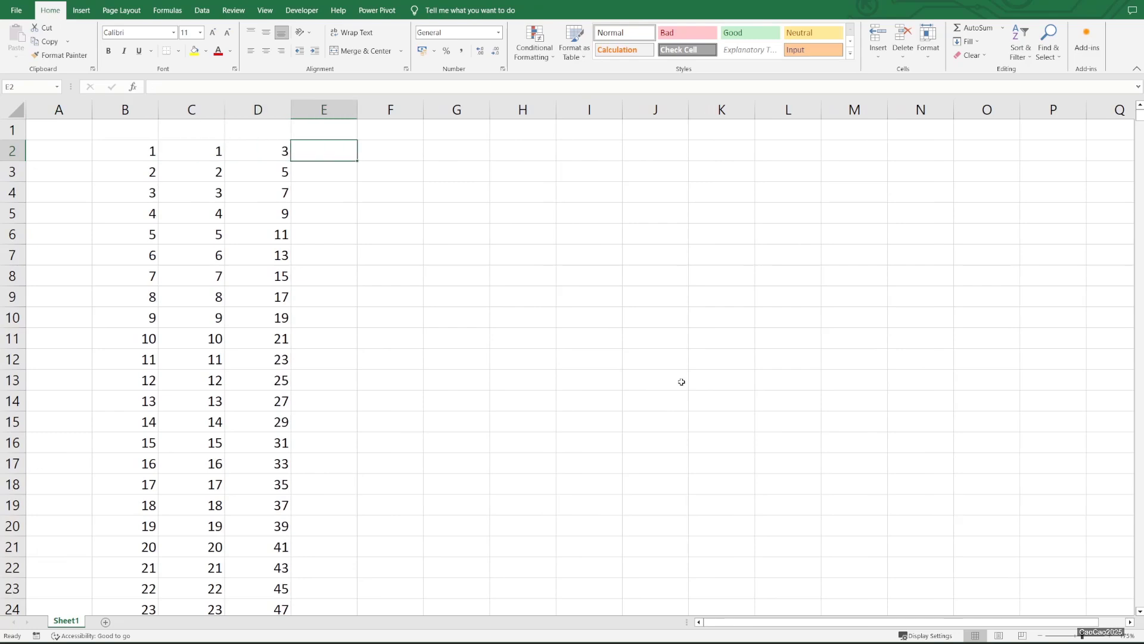
{"action": "type", "text": "1"}
{"action": "key", "text": "Return"}
{"action": "left_click", "coordinate": [332, 159]}
- Fill a growth series in rows from E2 with step value 2 and stop value 1000, and undo it
{"action": "left_click", "coordinate": [967, 41]}
{"action": "left_click", "coordinate": [985, 126]}
{"action": "left_click", "coordinate": [624, 298]}
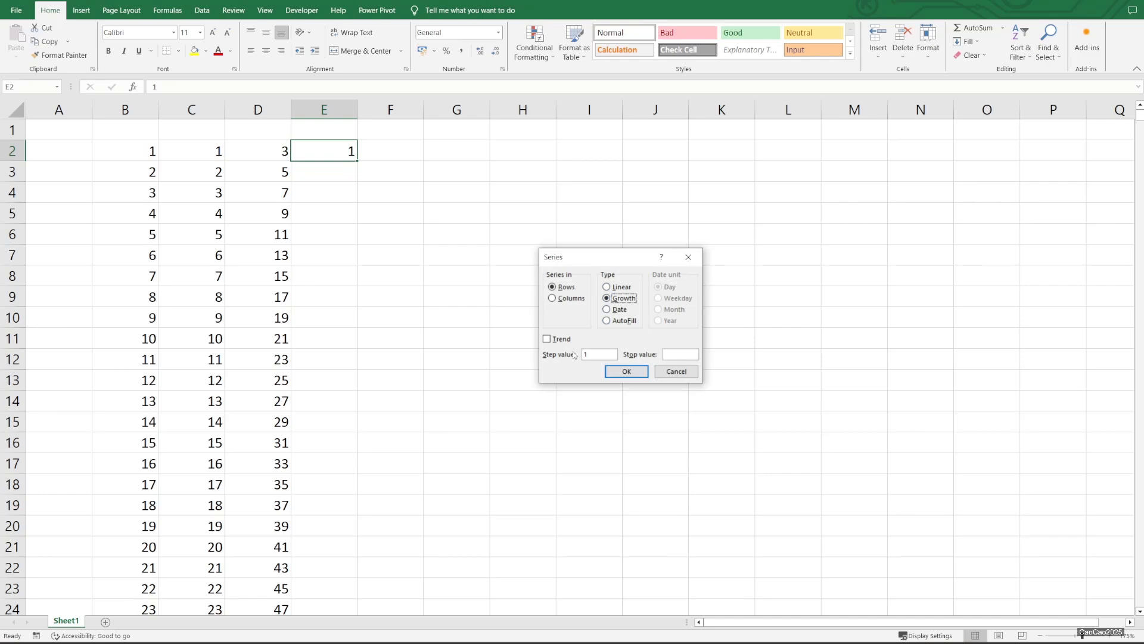
{"action": "left_click", "coordinate": [679, 358]}
{"action": "type", "text": "1000"}
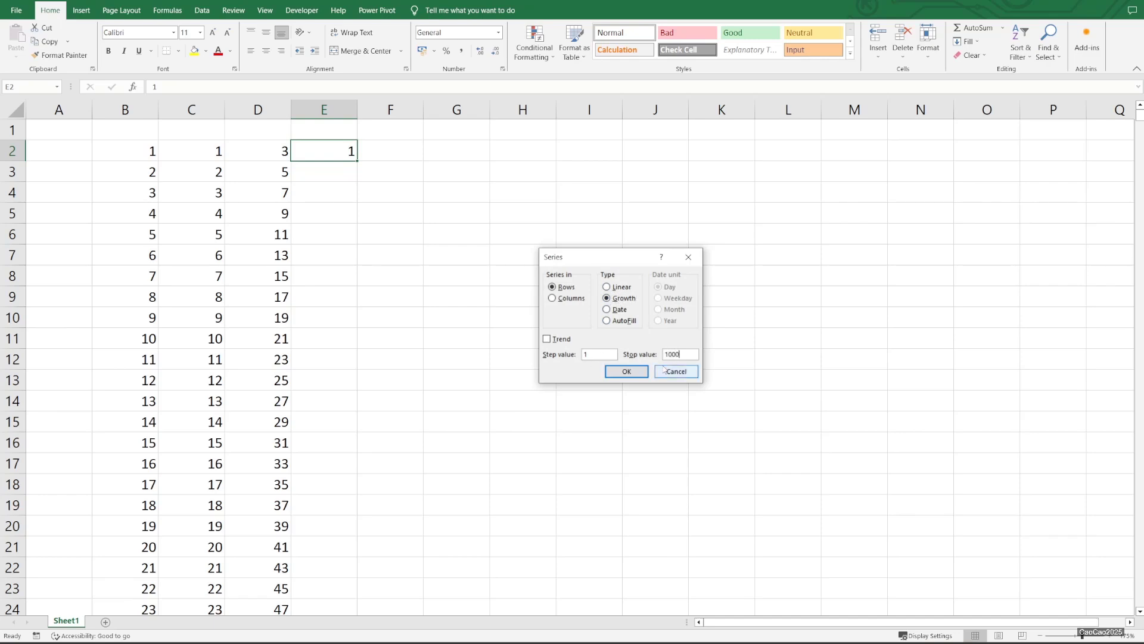
{"action": "left_click_drag", "start_coordinate": [594, 356], "coordinate": [515, 364]}
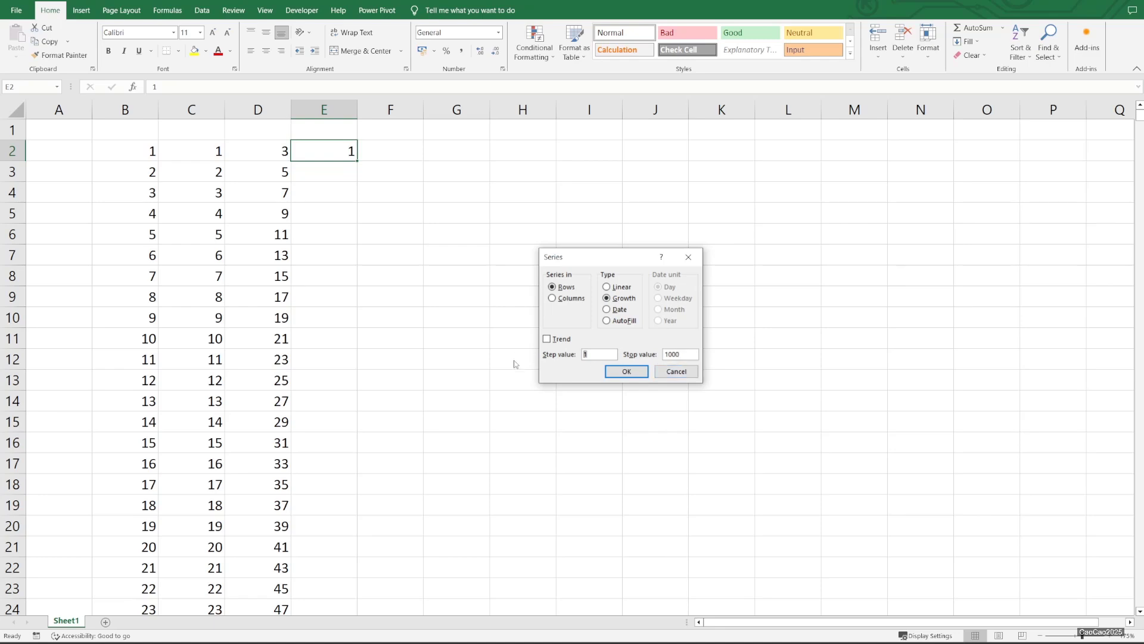
{"action": "left_click", "coordinate": [627, 372]}
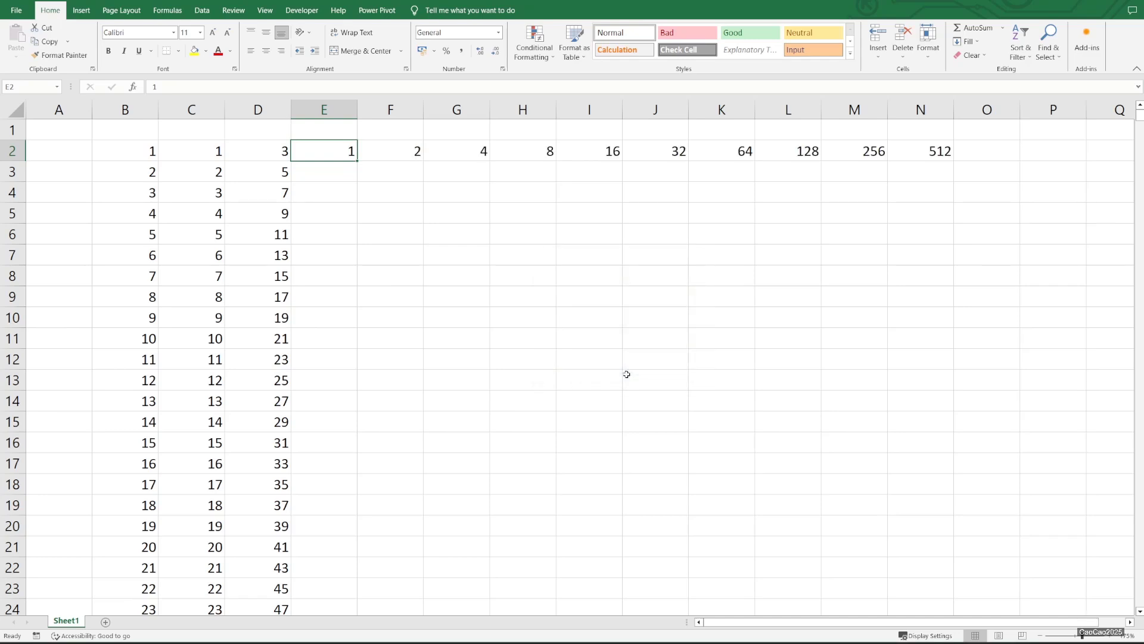
{"action": "key", "text": "ctrl+z"}
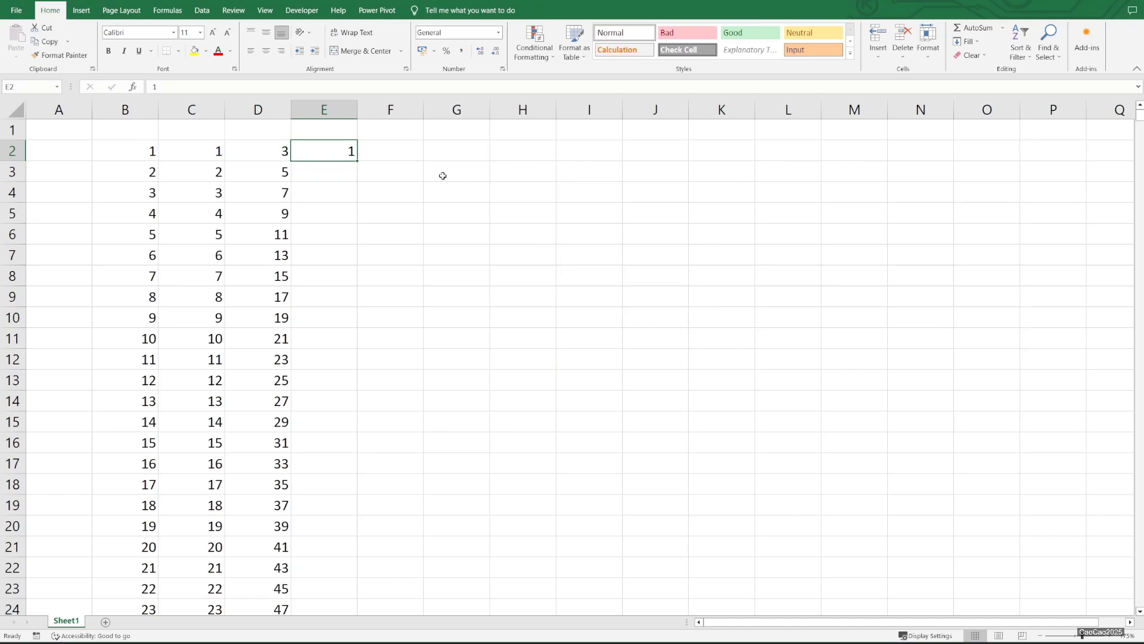
- Fill a growth series in columns from E2 with step value 0,2
{"action": "left_click", "coordinate": [968, 49]}
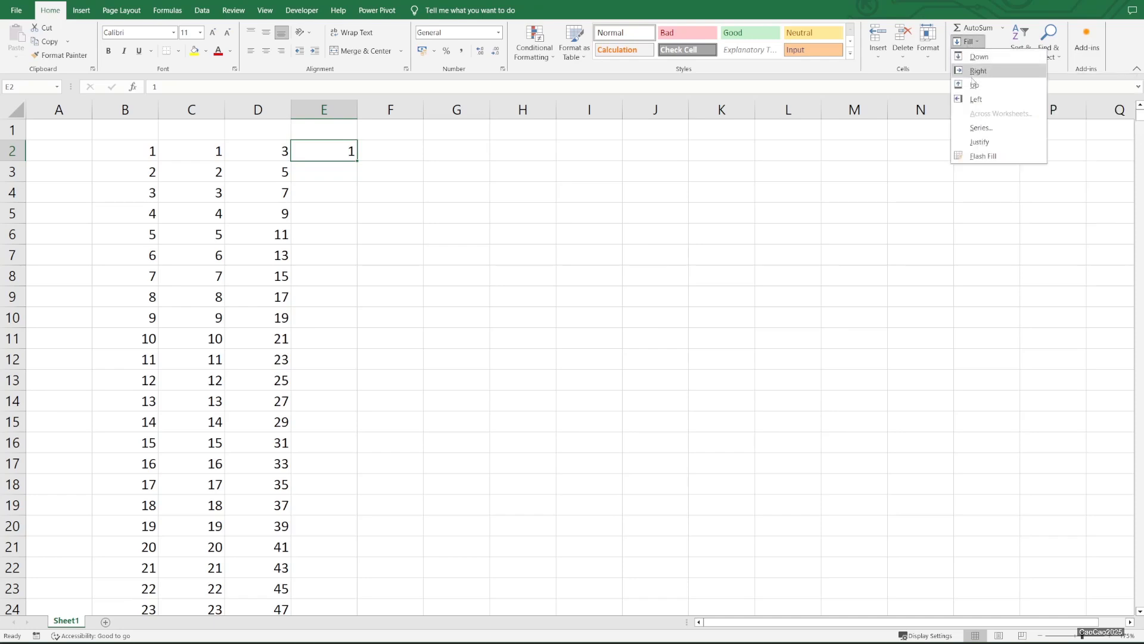
{"action": "left_click", "coordinate": [975, 125]}
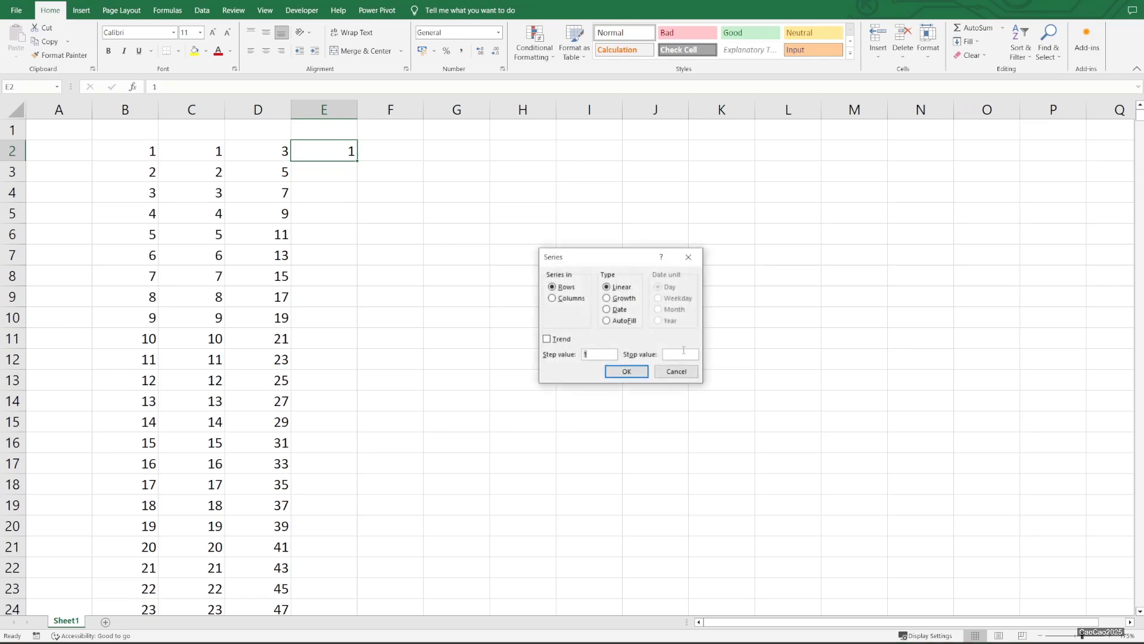
{"action": "left_click", "coordinate": [578, 301]}
{"action": "left_click", "coordinate": [614, 301]}
{"action": "double_click", "coordinate": [606, 354]}
{"action": "left_click", "coordinate": [626, 371]}
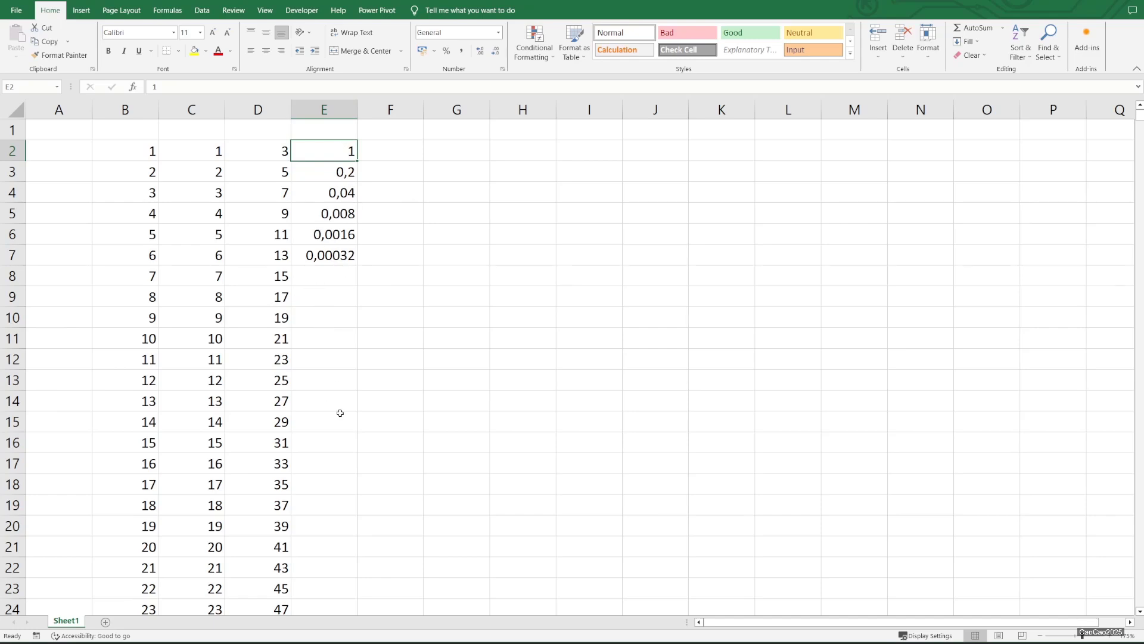
{"action": "left_click", "coordinate": [395, 156]}
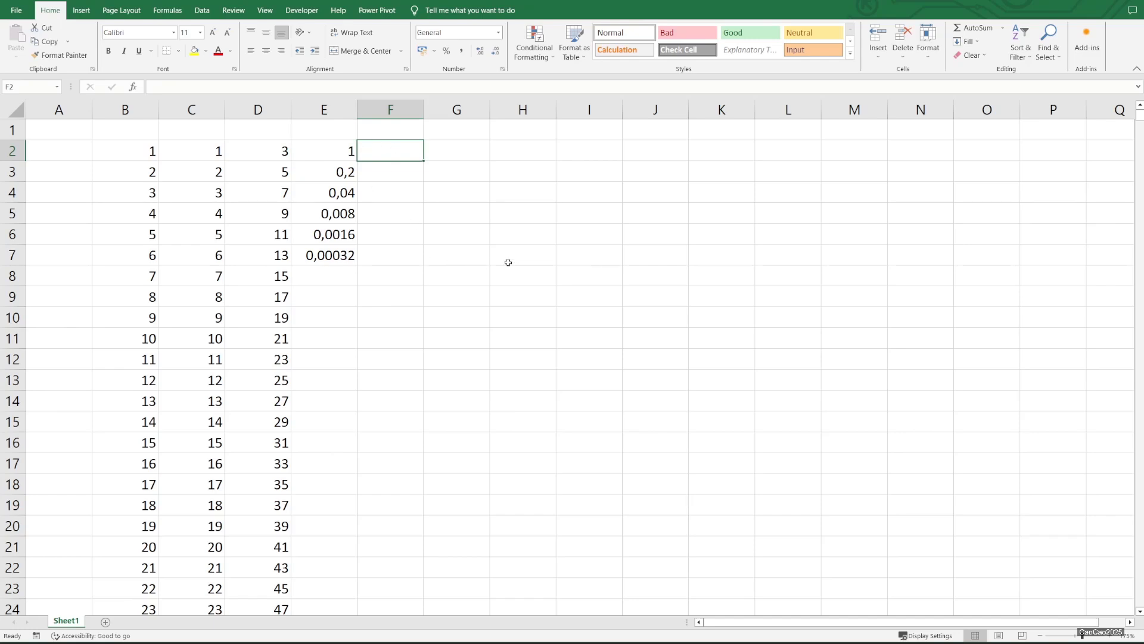
{"action": "left_click", "coordinate": [982, 42]}
{"action": "left_click", "coordinate": [985, 127]}
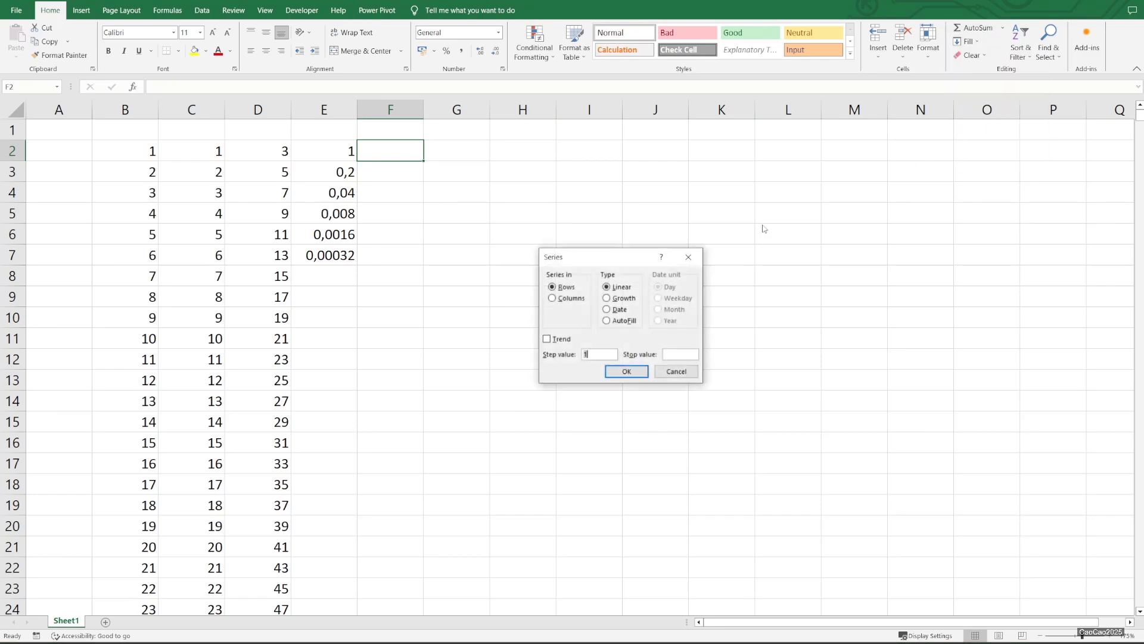
{"action": "key", "text": "Escape"}
{"action": "type", "text": "1"}
{"action": "left_click", "coordinate": [674, 192]}
- Enter the starting value 3 in cell F2 and select that cell
{"action": "left_click", "coordinate": [400, 154]}
{"action": "type", "text": "3"}
{"action": "key", "text": "Return"}
{"action": "left_click", "coordinate": [414, 151]}
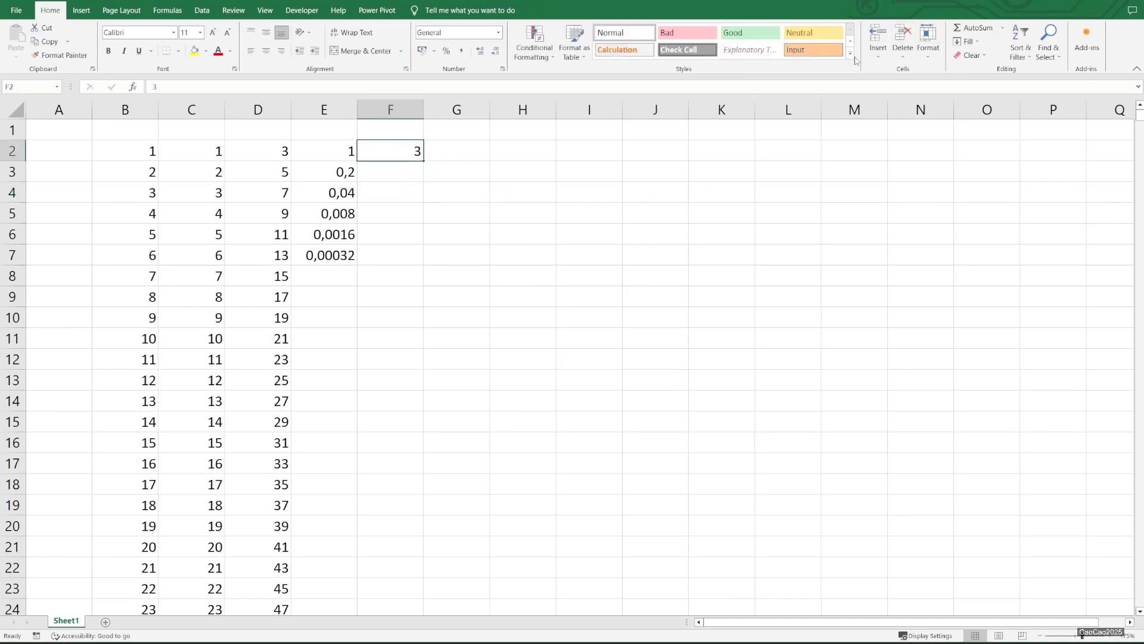
- Fill a growth series in columns from F2 with step value 4 and stop value 4000
{"action": "left_click", "coordinate": [90, 13]}
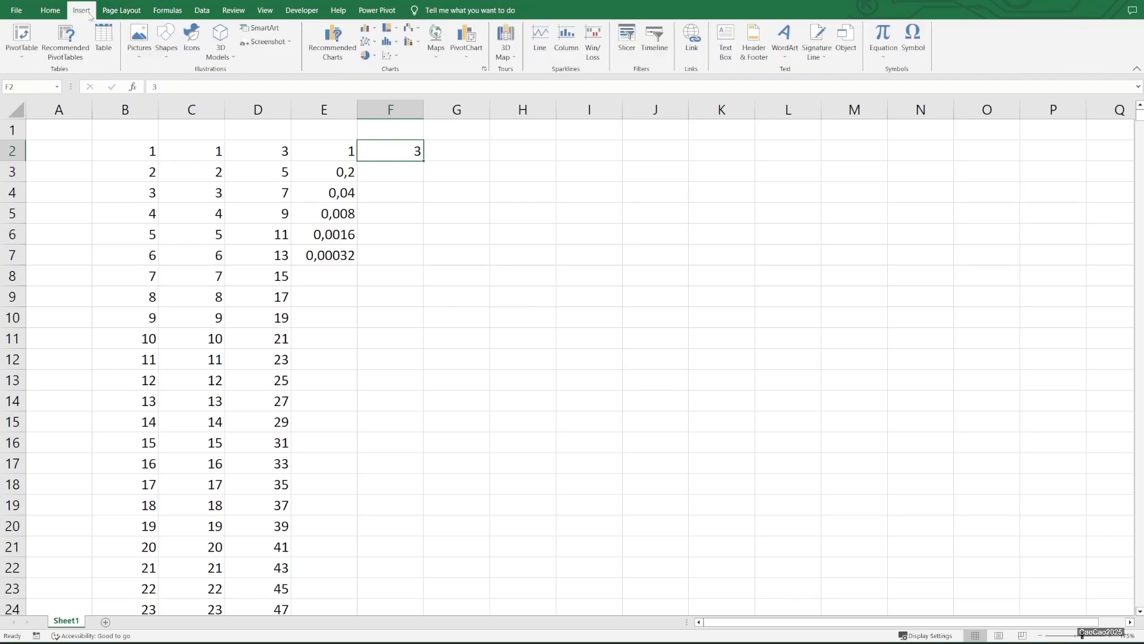
{"action": "left_click", "coordinate": [45, 12]}
{"action": "left_click", "coordinate": [965, 42]}
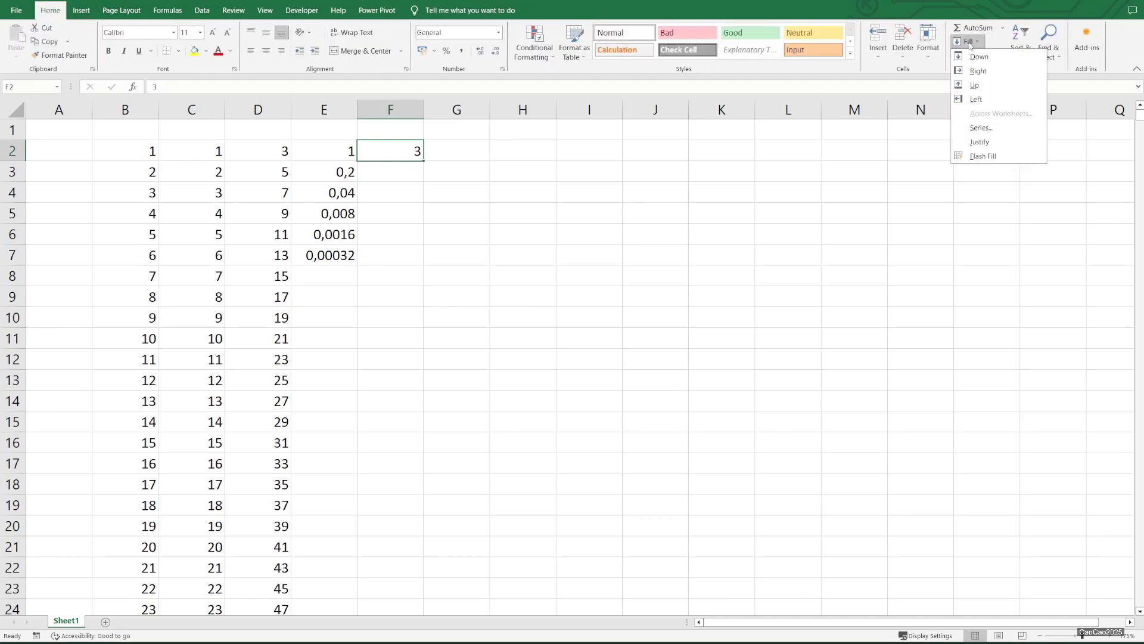
{"action": "left_click", "coordinate": [981, 128]}
{"action": "left_click", "coordinate": [554, 298]}
{"action": "left_click_drag", "start_coordinate": [598, 351], "coordinate": [556, 355]}
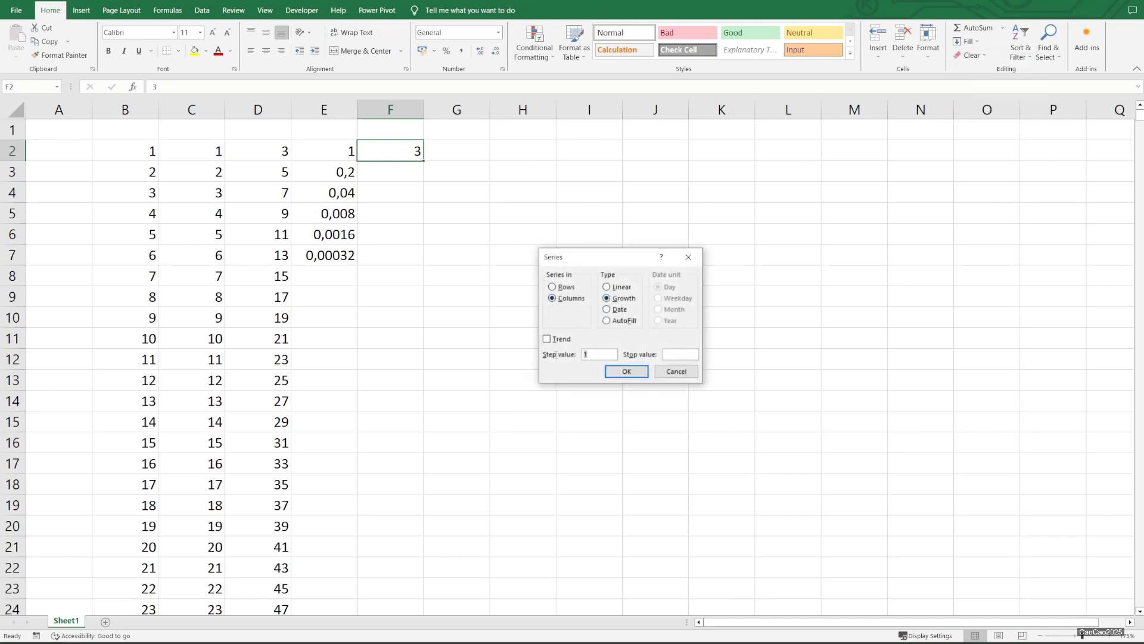
{"action": "type", "text": "4"}
{"action": "left_click", "coordinate": [676, 355]}
{"action": "type", "text": "4000"}
{"action": "left_click", "coordinate": [626, 372]}
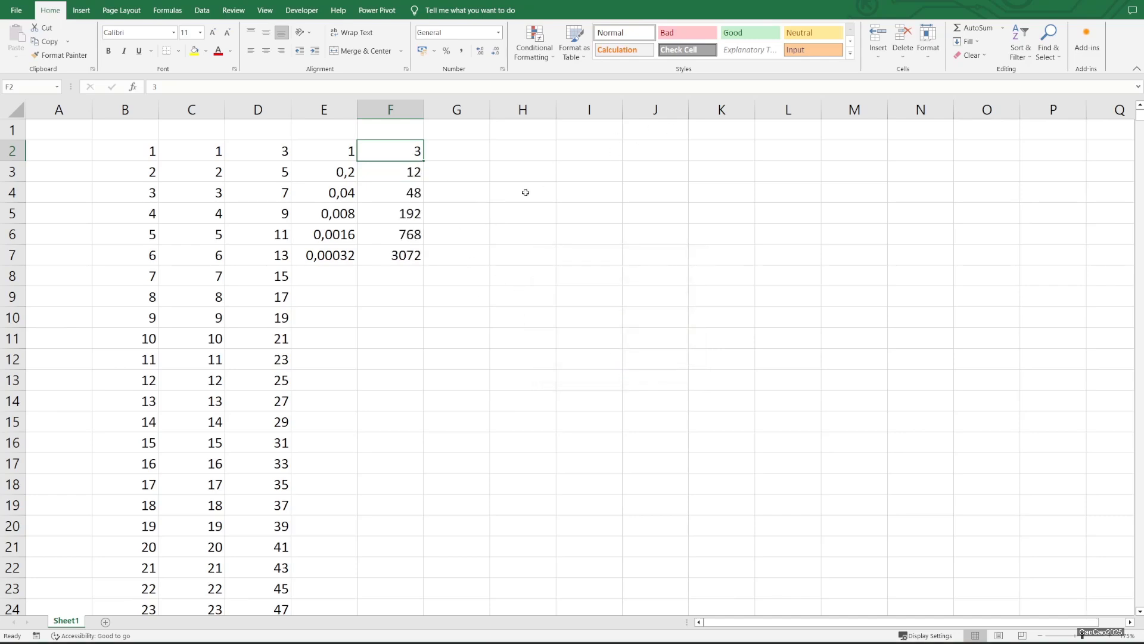
- Enter the starting date 1-jan-2023 in cell G2 and select that cell
{"action": "double_click", "coordinate": [473, 150]}
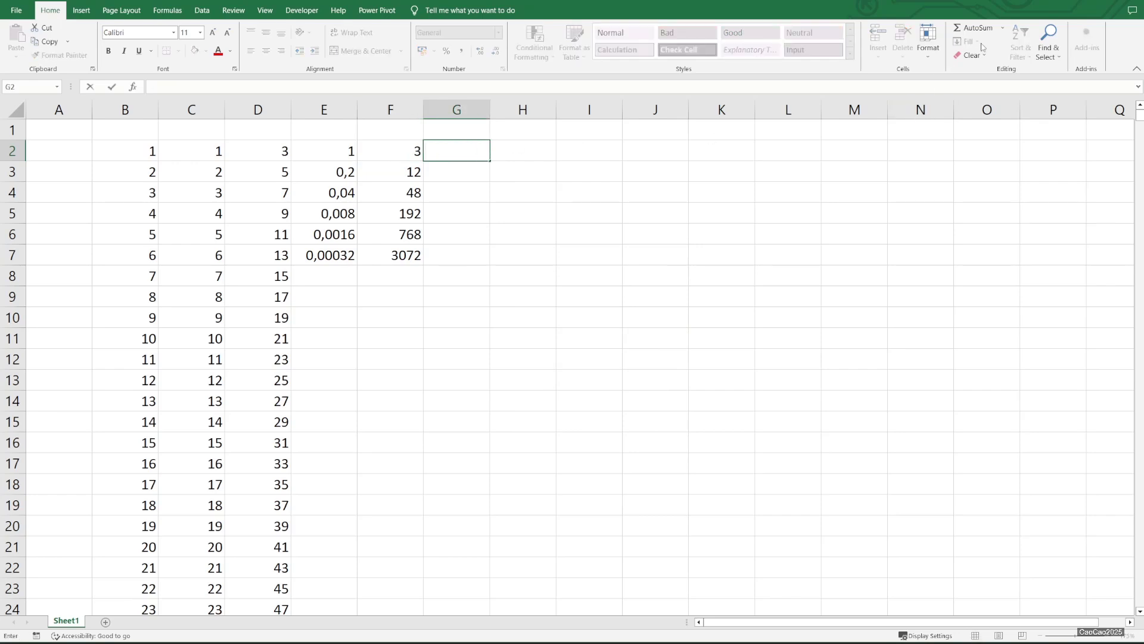
{"action": "key", "text": "Escape"}
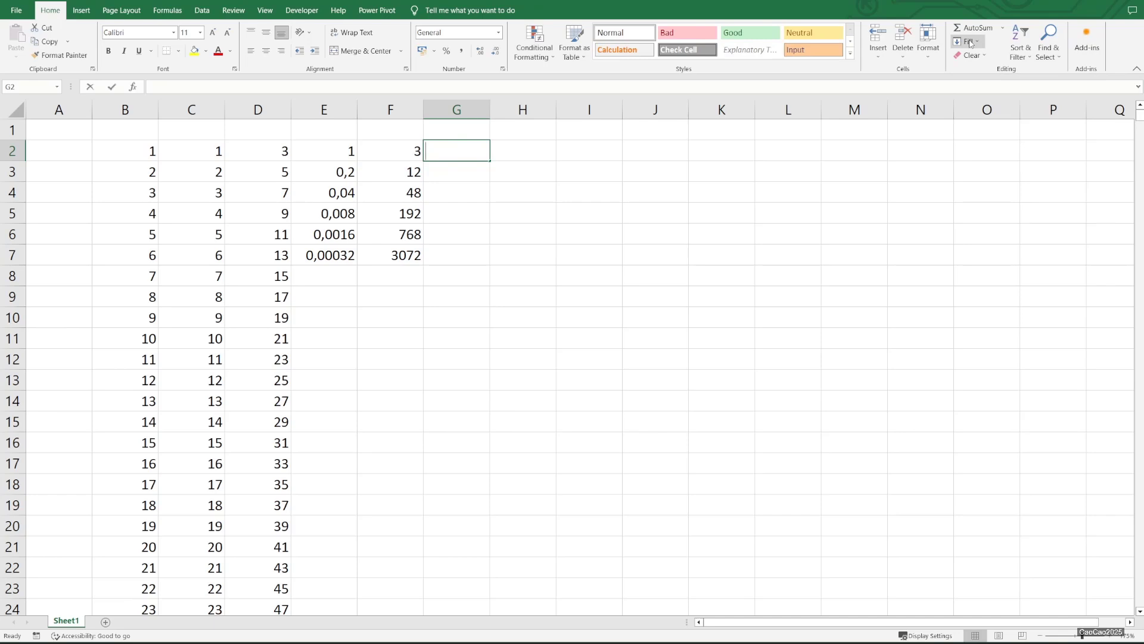
{"action": "type", "text": "1-jan-202"}
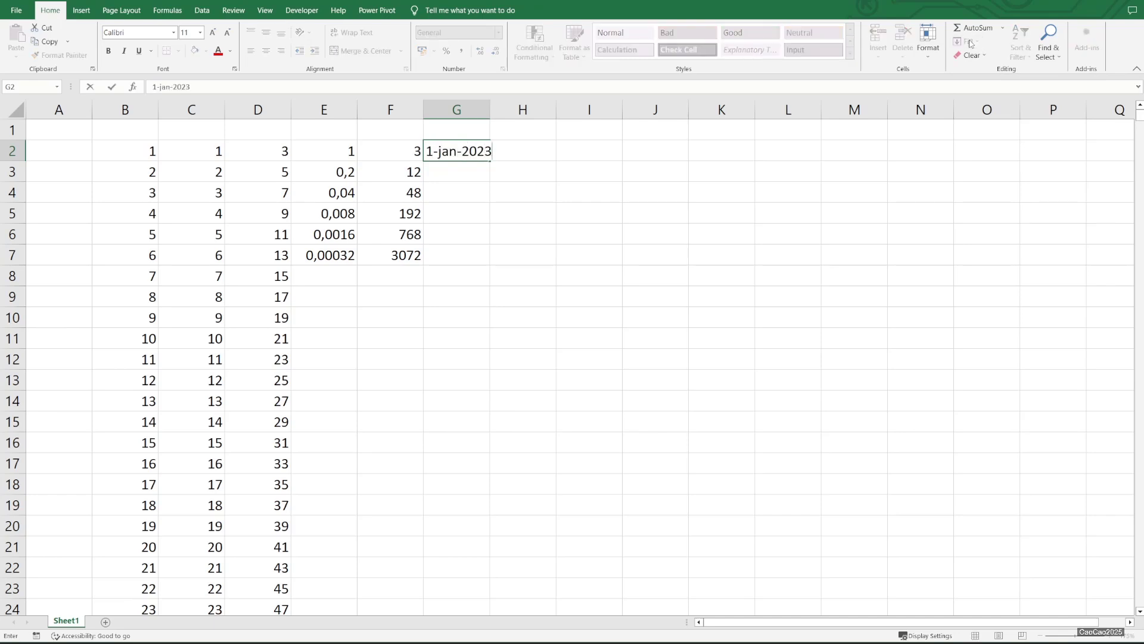
{"action": "type", "text": "3"}
{"action": "key", "text": "Return"}
{"action": "key", "text": "Up"}
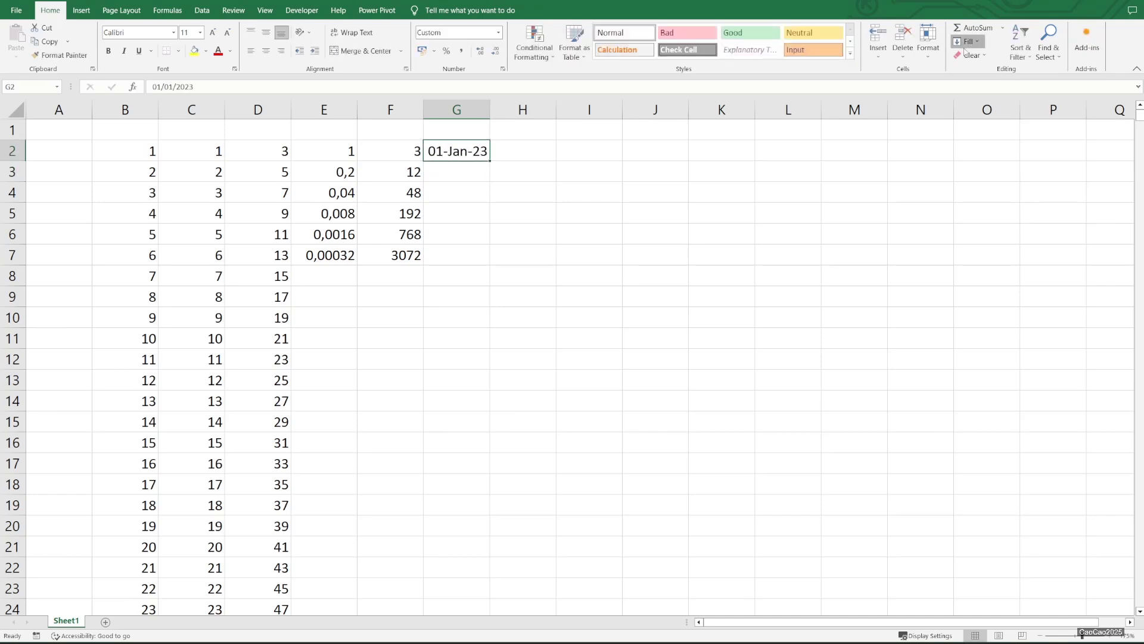
- Try to fill a date series in rows from G2 with the date unit Day
{"action": "left_click", "coordinate": [967, 43]}
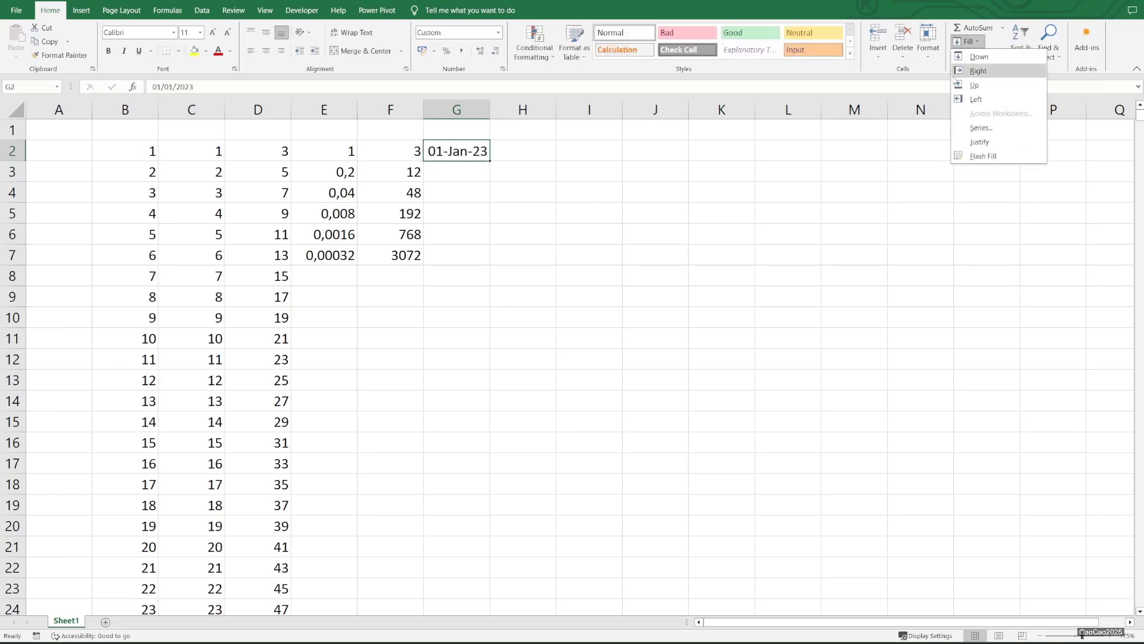
{"action": "left_click", "coordinate": [986, 132]}
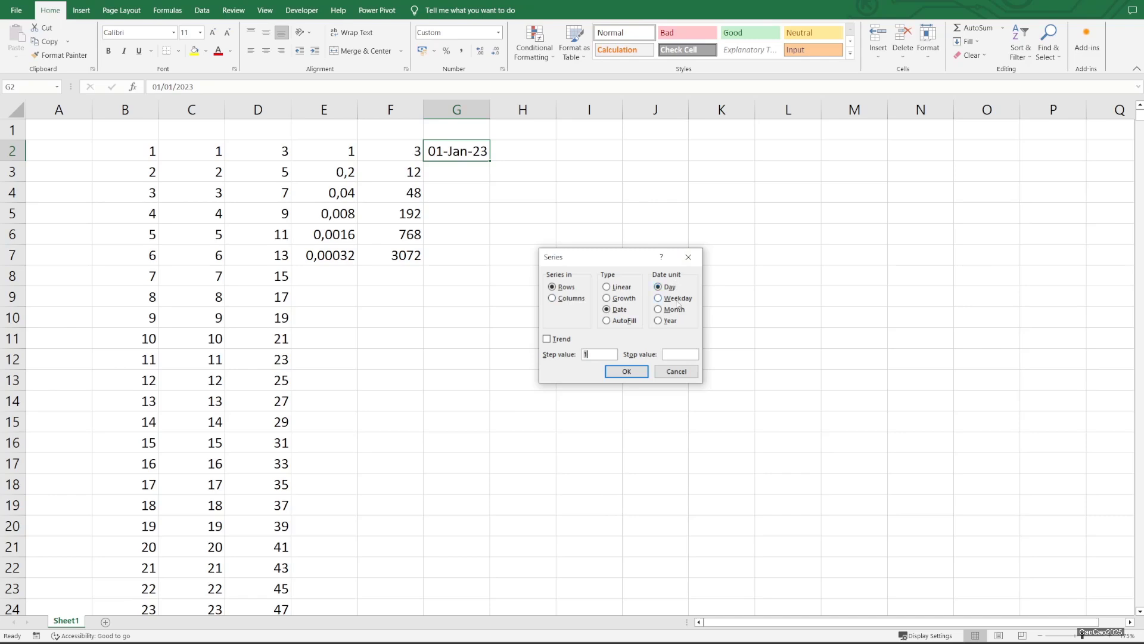
{"action": "left_click", "coordinate": [679, 353]}
{"action": "left_click", "coordinate": [637, 377]}
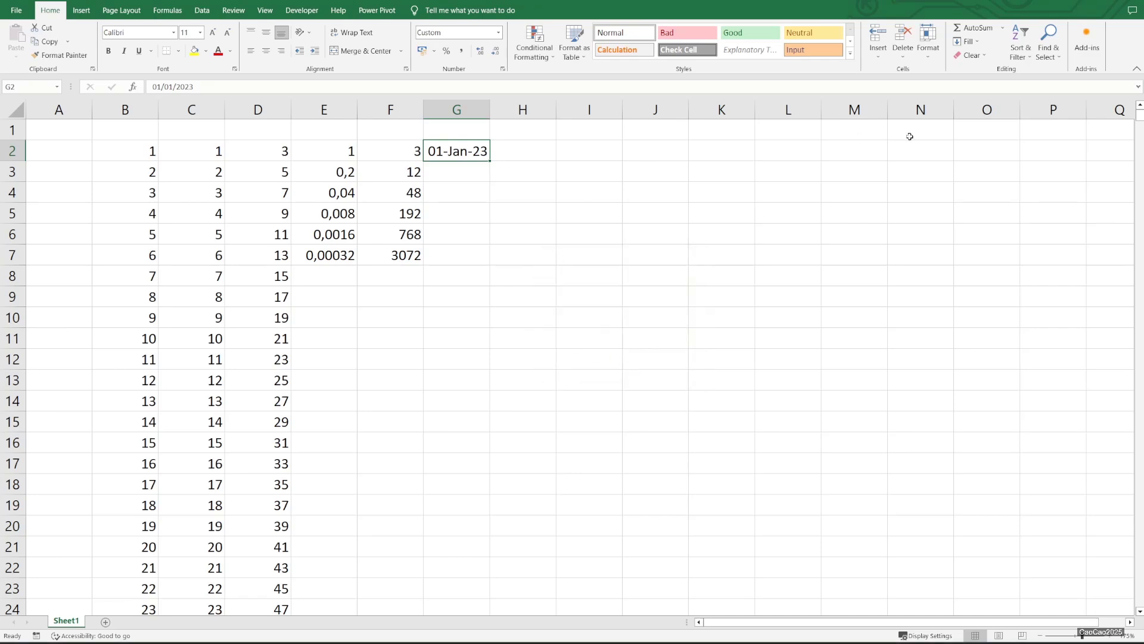
- Fill a date series by day in columns from G2 with step value 1 and stop value 30-jan-23, and look over the dates
{"action": "left_click", "coordinate": [971, 55]}
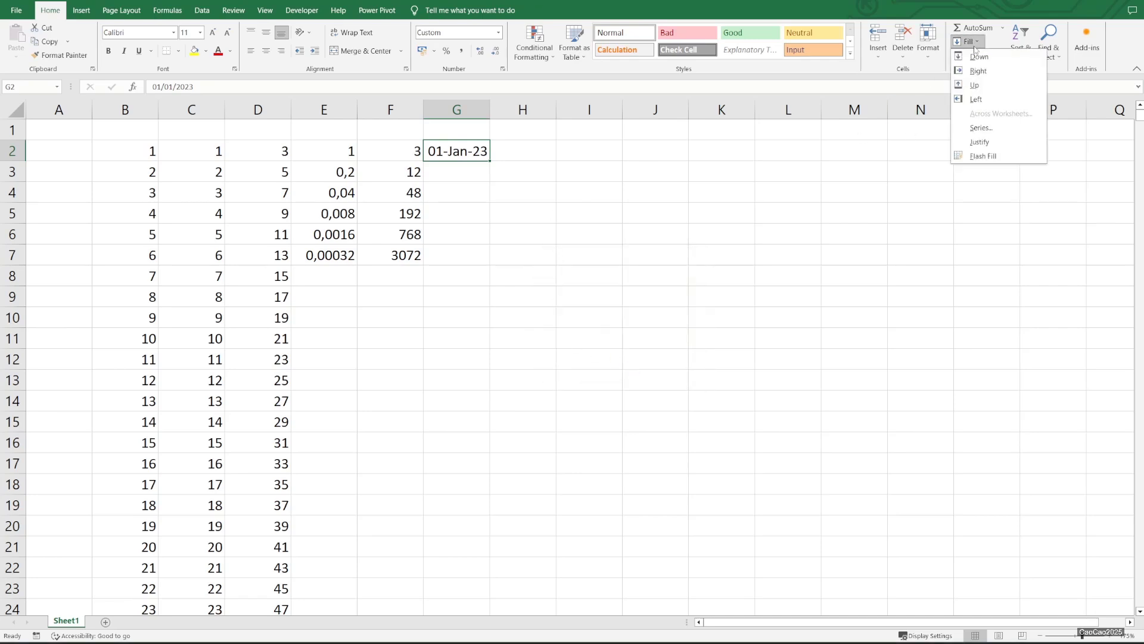
{"action": "left_click", "coordinate": [985, 126]}
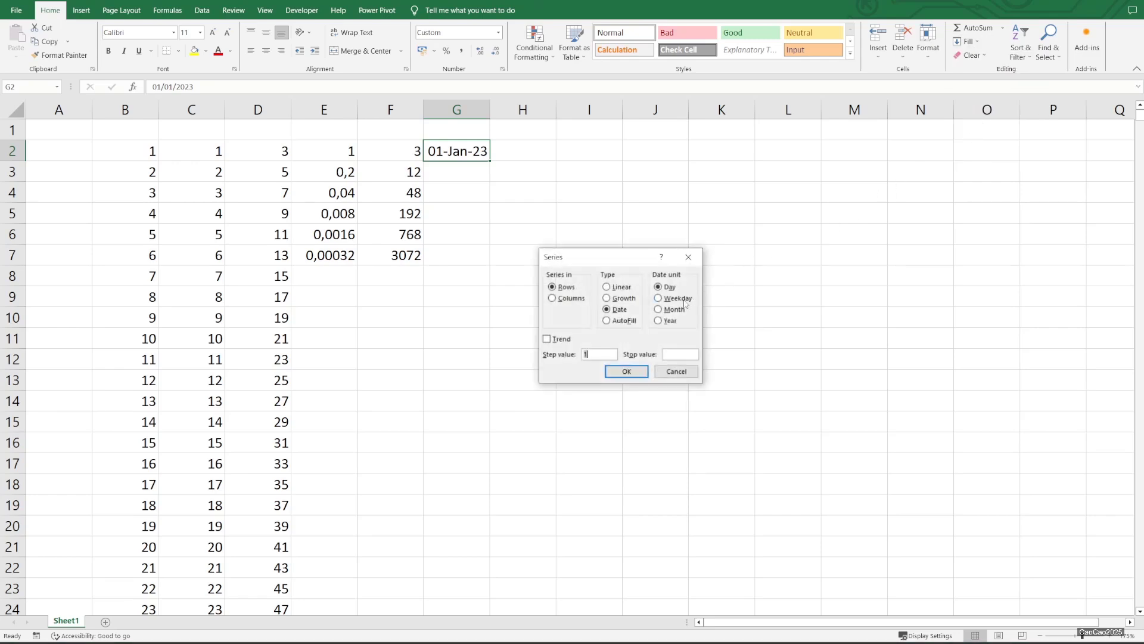
{"action": "left_click", "coordinate": [576, 299]}
{"action": "left_click", "coordinate": [673, 356]}
{"action": "type", "text": "30-jan-23"}
{"action": "key", "text": "Return"}
{"action": "scroll", "coordinate": [549, 404], "scroll_direction": "down", "scroll_amount": 5}
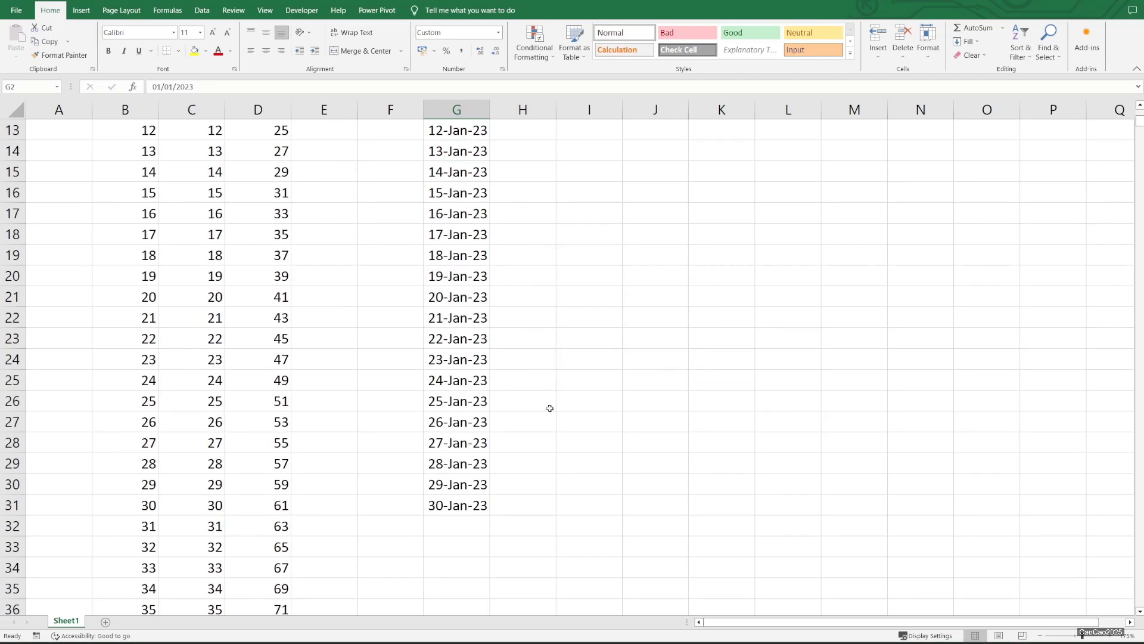
{"action": "scroll", "coordinate": [554, 403], "scroll_direction": "up", "scroll_amount": 5}
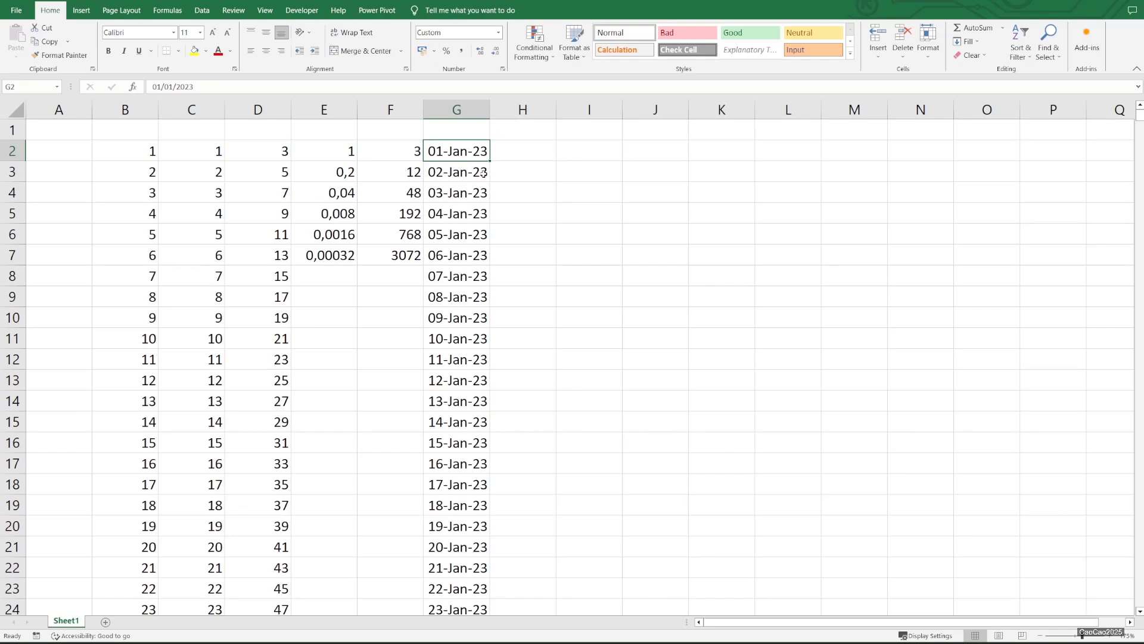
- Enter the starting date 1-jan-2023 in cell H2 and select that cell
{"action": "scroll", "coordinate": [480, 295], "scroll_direction": "down", "scroll_amount": 5}
{"action": "scroll", "coordinate": [482, 292], "scroll_direction": "up", "scroll_amount": 5}
{"action": "left_click", "coordinate": [503, 150]}
{"action": "type", "text": "1-Jan-2023"}
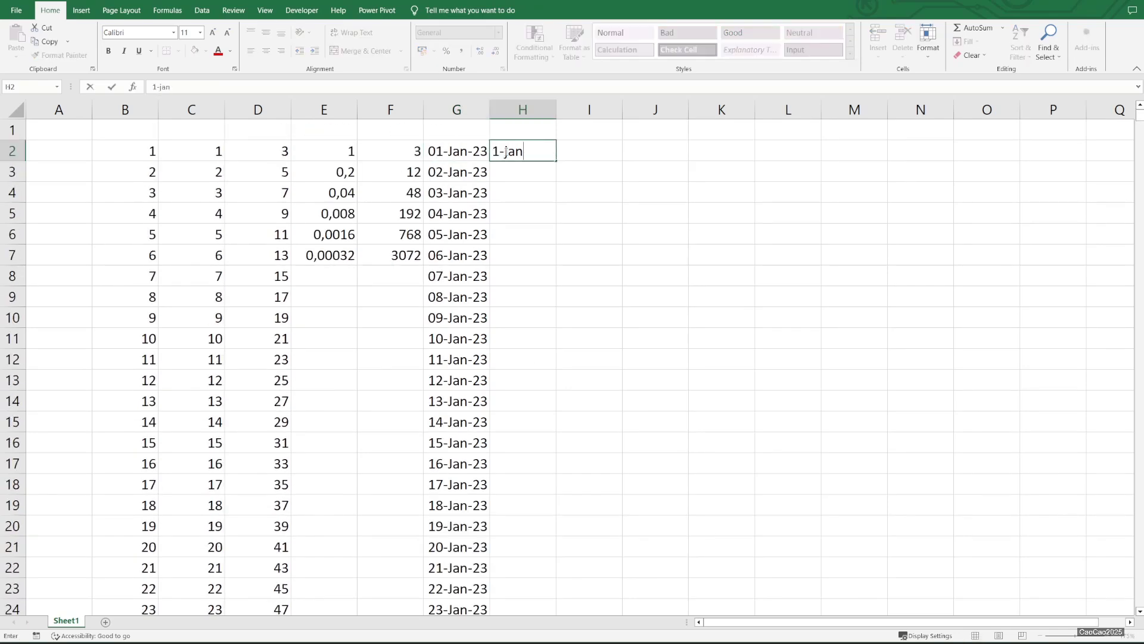
{"action": "key", "text": "Return"}
{"action": "left_click", "coordinate": [505, 151]}
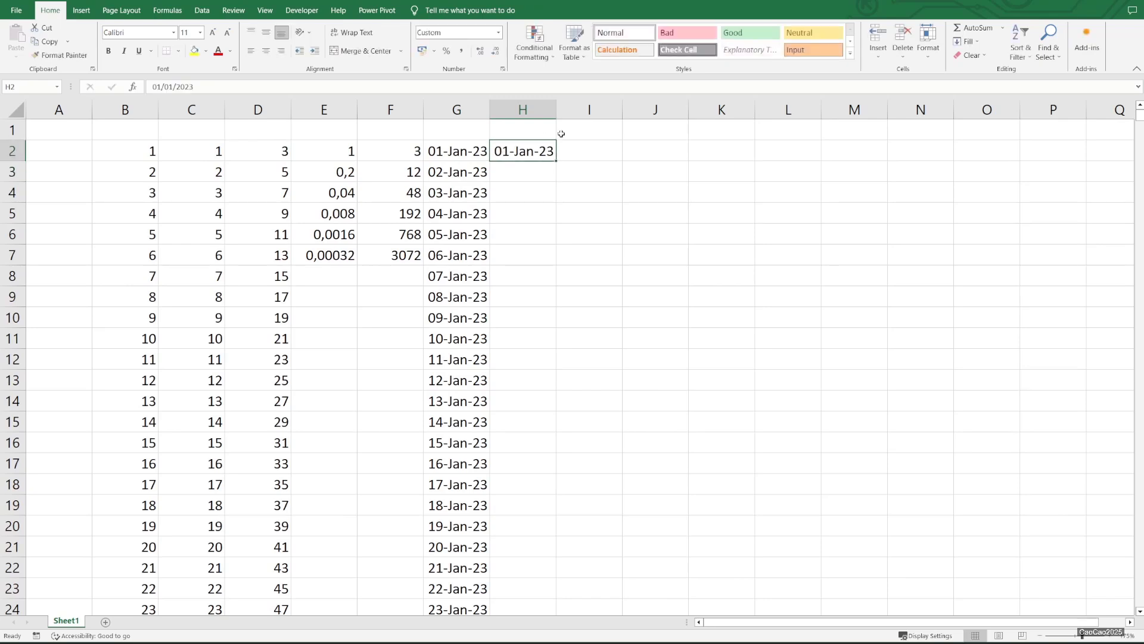
- Fill a date series by weekday in columns from H2 with step value 1 and stop value 1-dec-2023
{"action": "left_click", "coordinate": [969, 43]}
{"action": "left_click", "coordinate": [974, 127]}
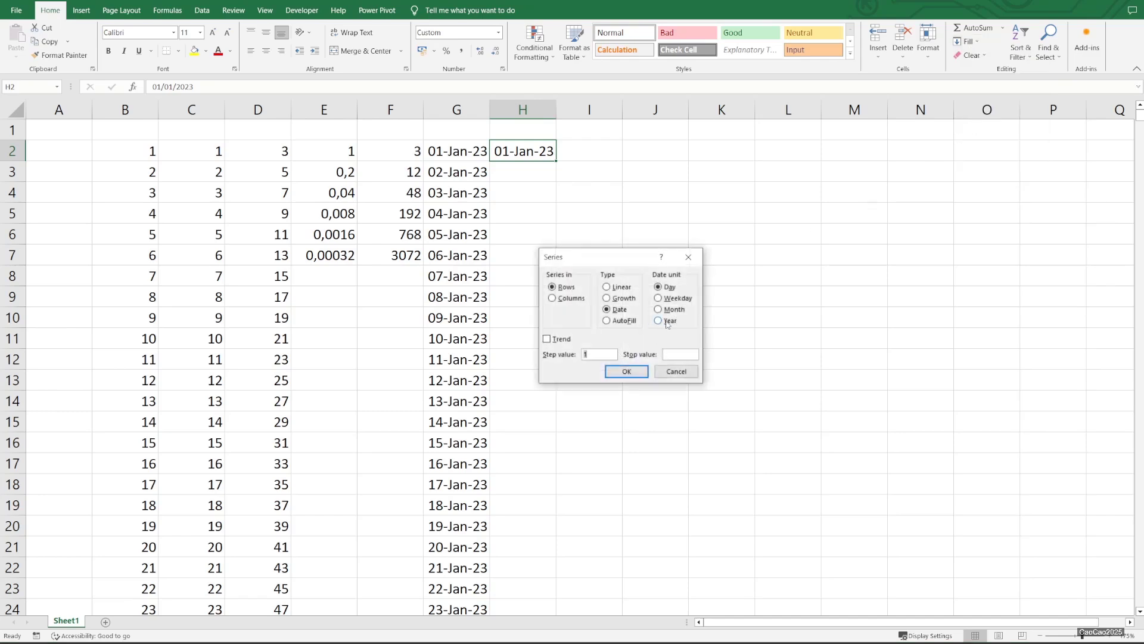
{"action": "left_click", "coordinate": [554, 299]}
{"action": "left_click", "coordinate": [674, 354]}
{"action": "type", "text": "1-dec-2023"}
{"action": "left_click", "coordinate": [627, 372]}
- Autofit column H to its dates and select H2:H7 to check the weekday series
{"action": "scroll", "coordinate": [626, 370], "scroll_direction": "down", "scroll_amount": 6}
{"action": "scroll", "coordinate": [624, 368], "scroll_direction": "up", "scroll_amount": 1}
{"action": "left_click", "coordinate": [553, 112]}
{"action": "double_click", "coordinate": [556, 111]}
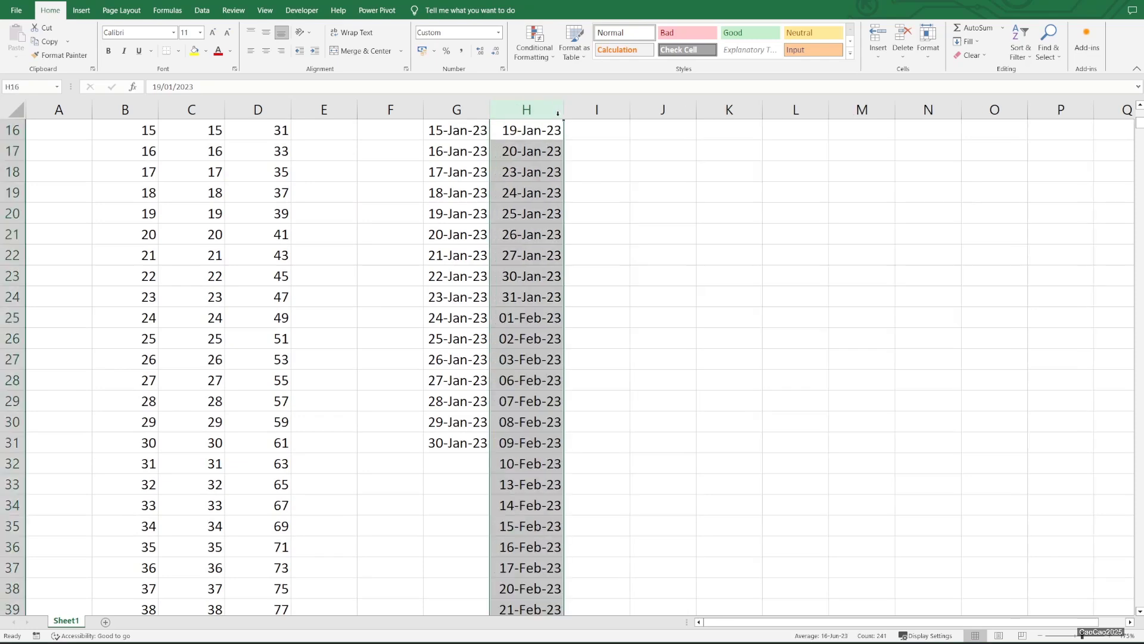
{"action": "scroll", "coordinate": [553, 318], "scroll_direction": "up", "scroll_amount": 5}
{"action": "left_click_drag", "start_coordinate": [532, 156], "coordinate": [535, 249]}
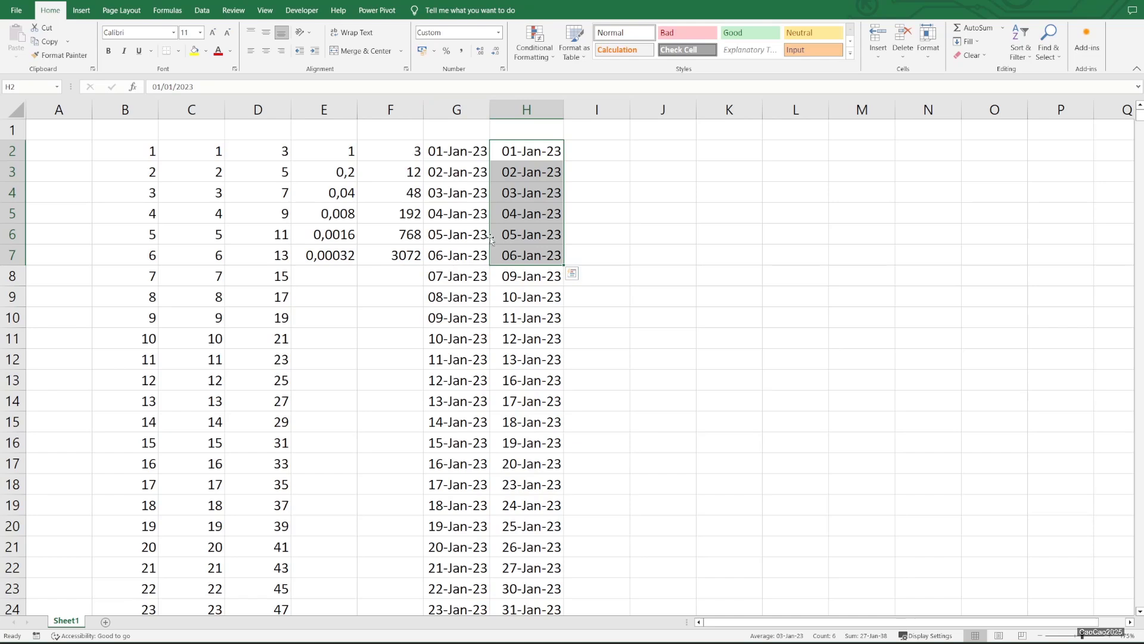
- Enter the starting date 1-jan-23 in cell I2 and select that cell
{"action": "left_click", "coordinate": [595, 149]}
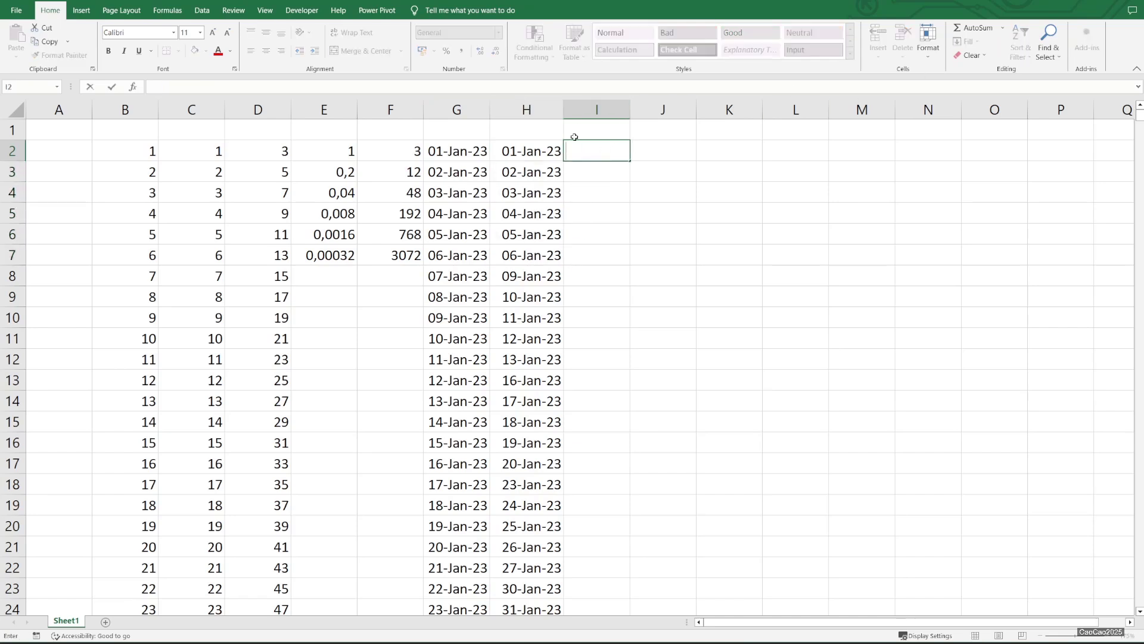
{"action": "type", "text": "1"}
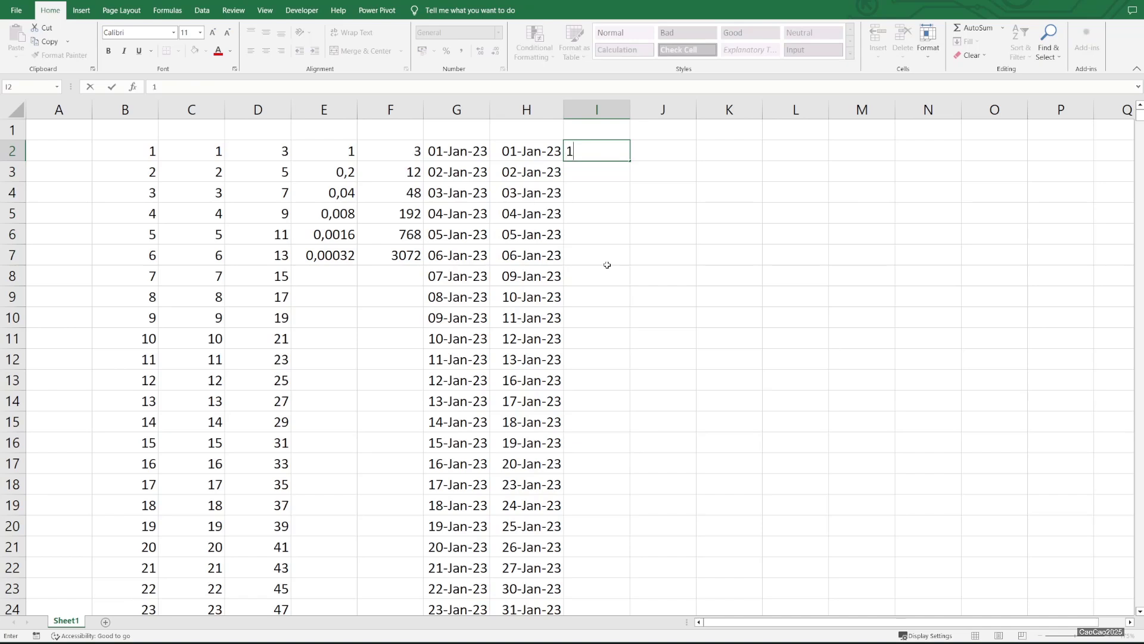
{"action": "type", "text": "-jan-23"}
{"action": "key", "text": "Return"}
{"action": "left_click_drag", "start_coordinate": [597, 151], "coordinate": [608, 268]}
{"action": "key", "text": "Up"}
{"action": "key", "text": "Down"}
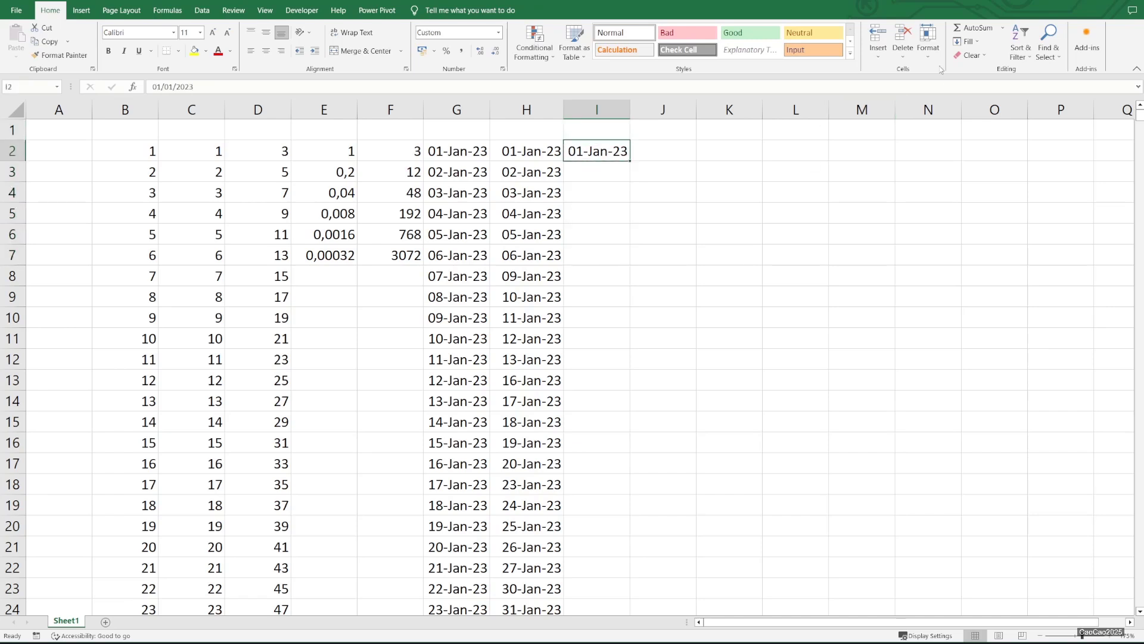
- Fill a date series by month in rows from I2 with step value 1 and stop value 1-jan-2027
{"action": "left_click", "coordinate": [964, 43]}
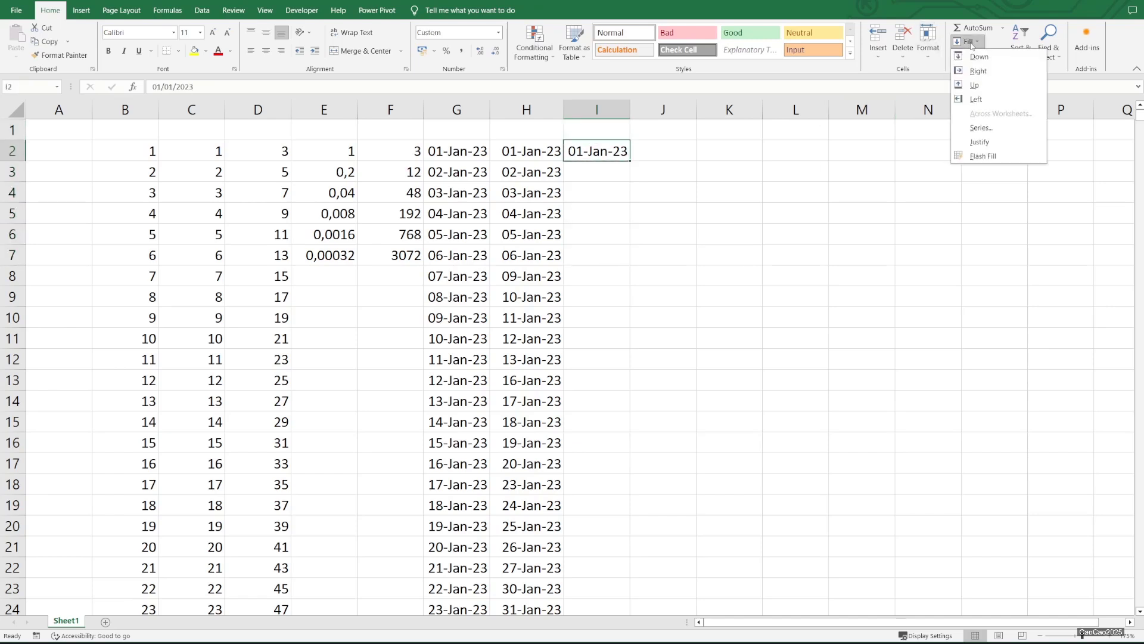
{"action": "left_click", "coordinate": [1000, 127]}
{"action": "left_click", "coordinate": [675, 309]}
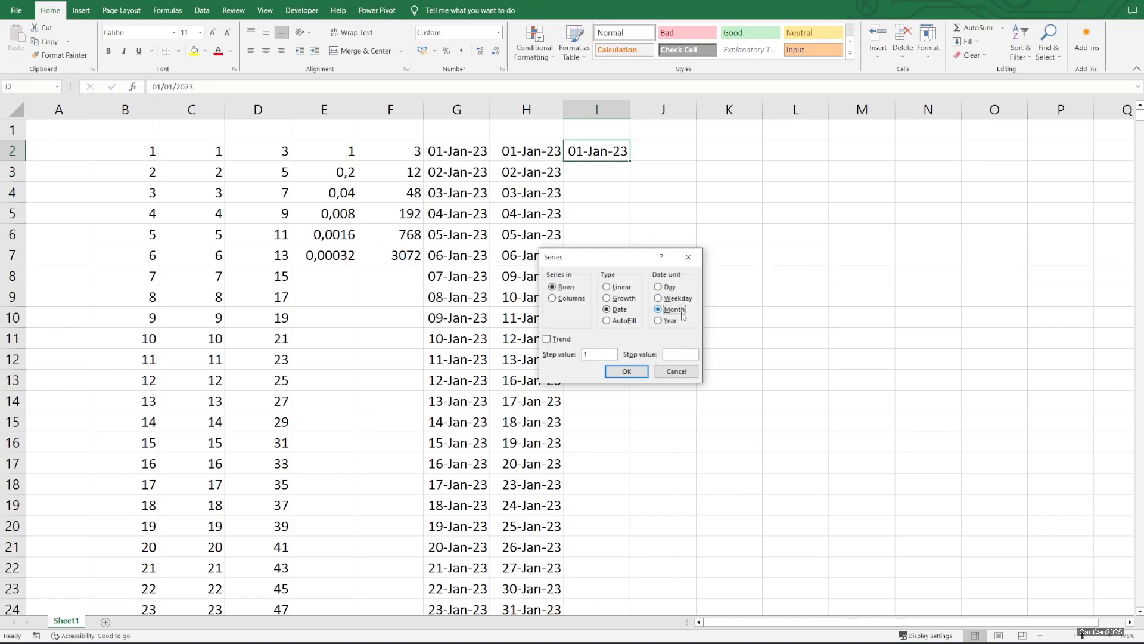
{"action": "left_click", "coordinate": [678, 355]}
{"action": "type", "text": "1-jan-2027"}
{"action": "key", "text": "Return"}
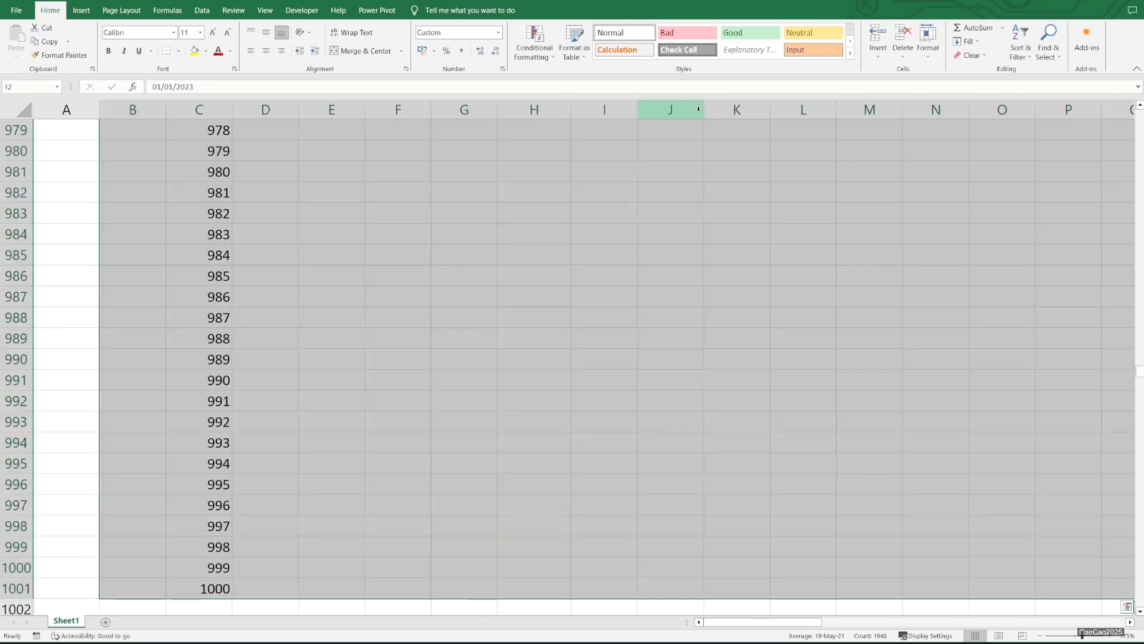
- Check the last date of the monthly series in row 2, and undo the column autofit and the series fill
{"action": "key", "text": "ctrl+Home"}
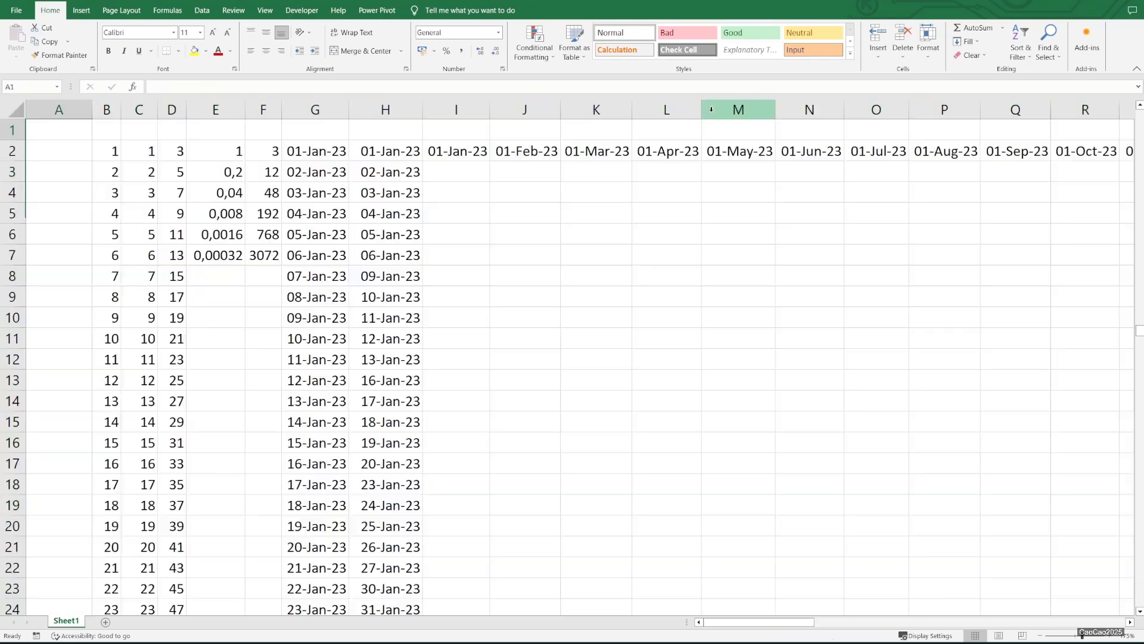
{"action": "left_click", "coordinate": [645, 148]}
{"action": "key", "text": "ctrl+Right"}
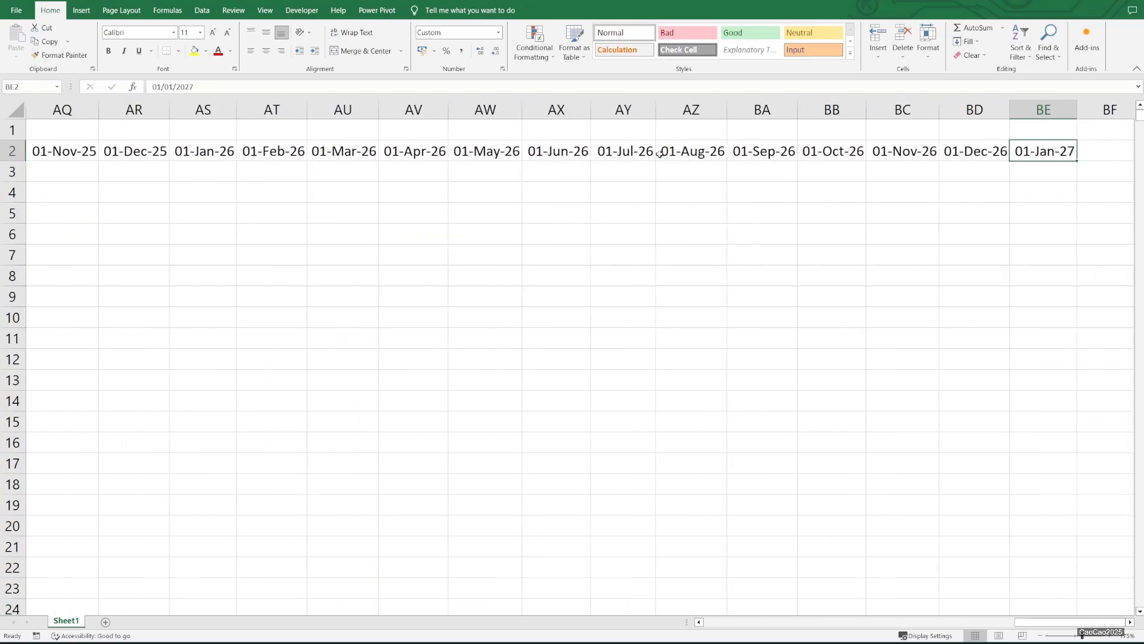
{"action": "key", "text": "Down"}
{"action": "key", "text": "ctrl+Left"}
{"action": "key", "text": "ctrl+z"}
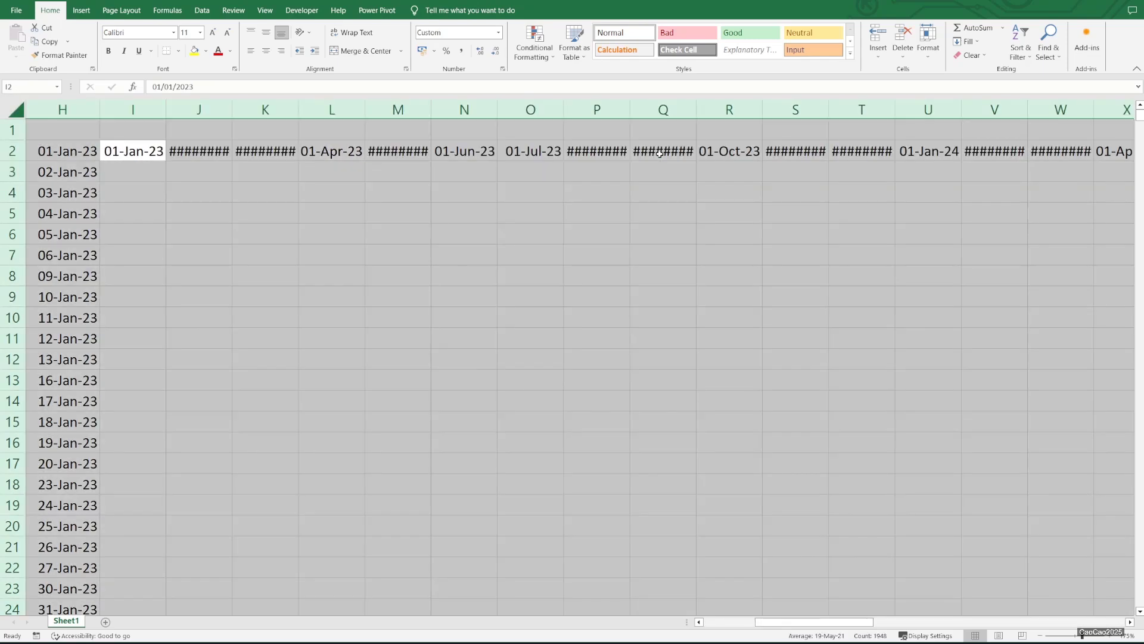
{"action": "key", "text": "ctrl+z"}
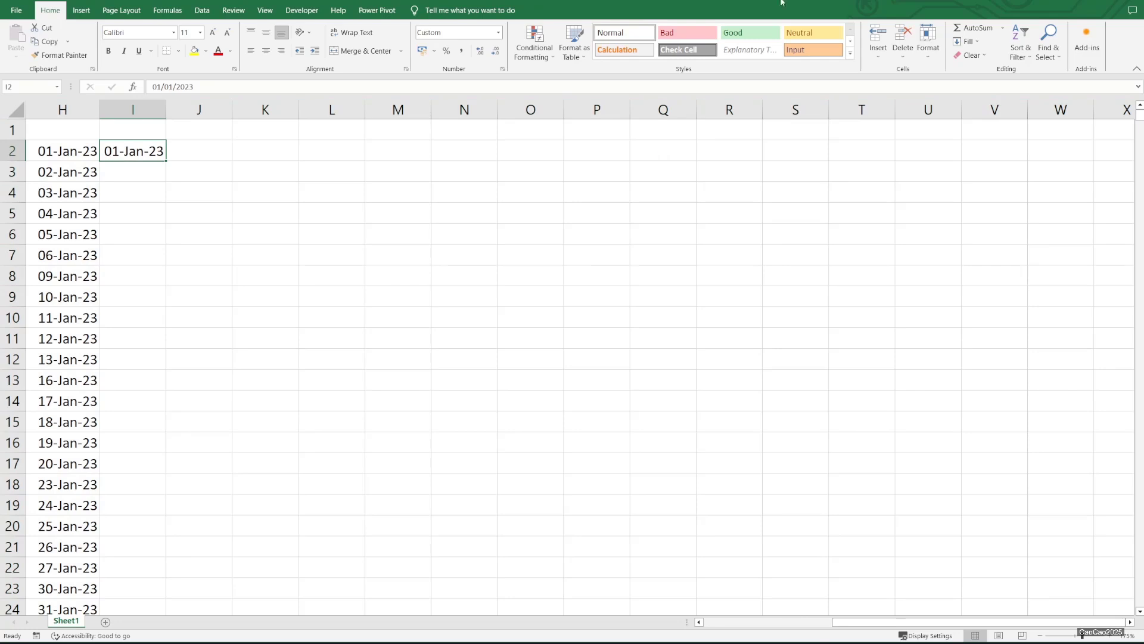
- Fill a date series by year in columns from I2 with step value 1 and stop value 1-jan-3030
{"action": "left_click", "coordinate": [81, 10]}
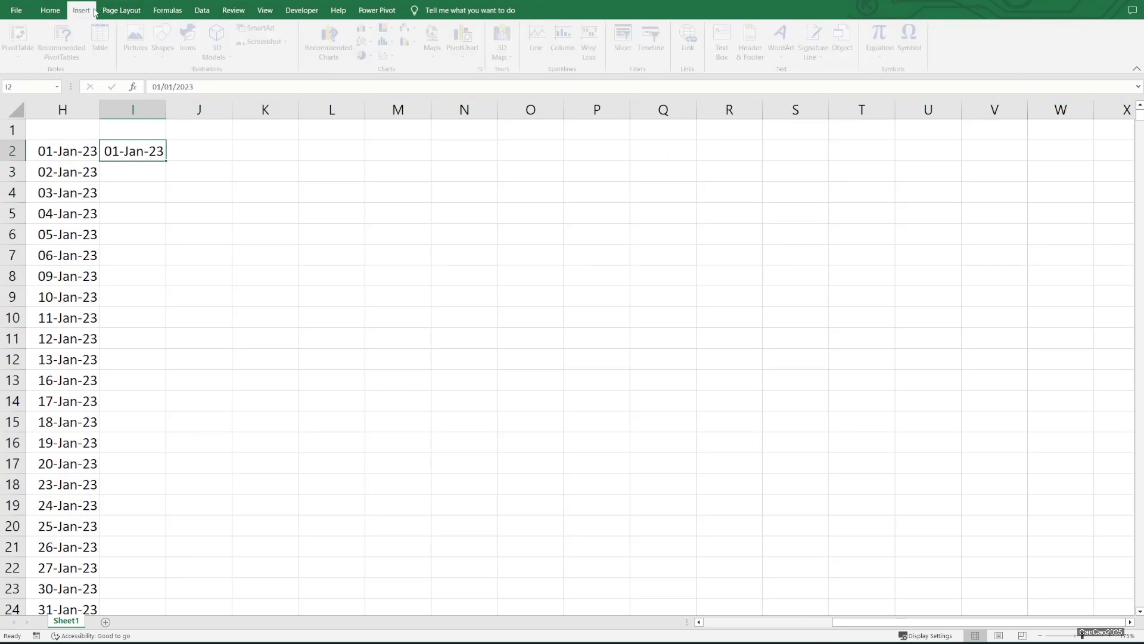
{"action": "left_click", "coordinate": [50, 10]}
{"action": "left_click", "coordinate": [966, 41]}
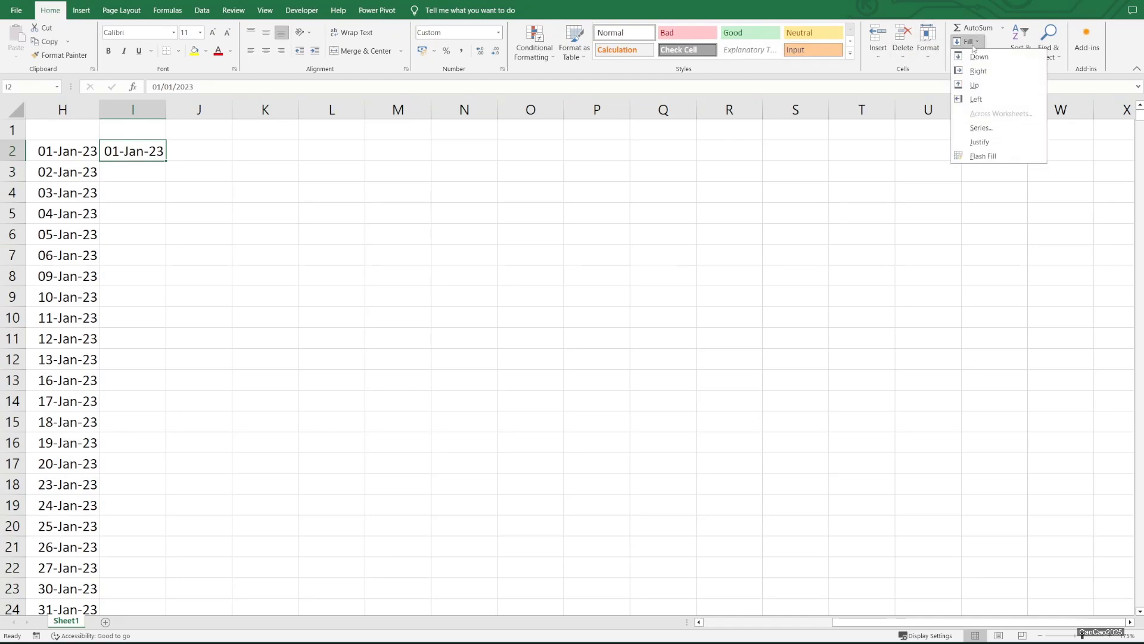
{"action": "left_click", "coordinate": [984, 128]}
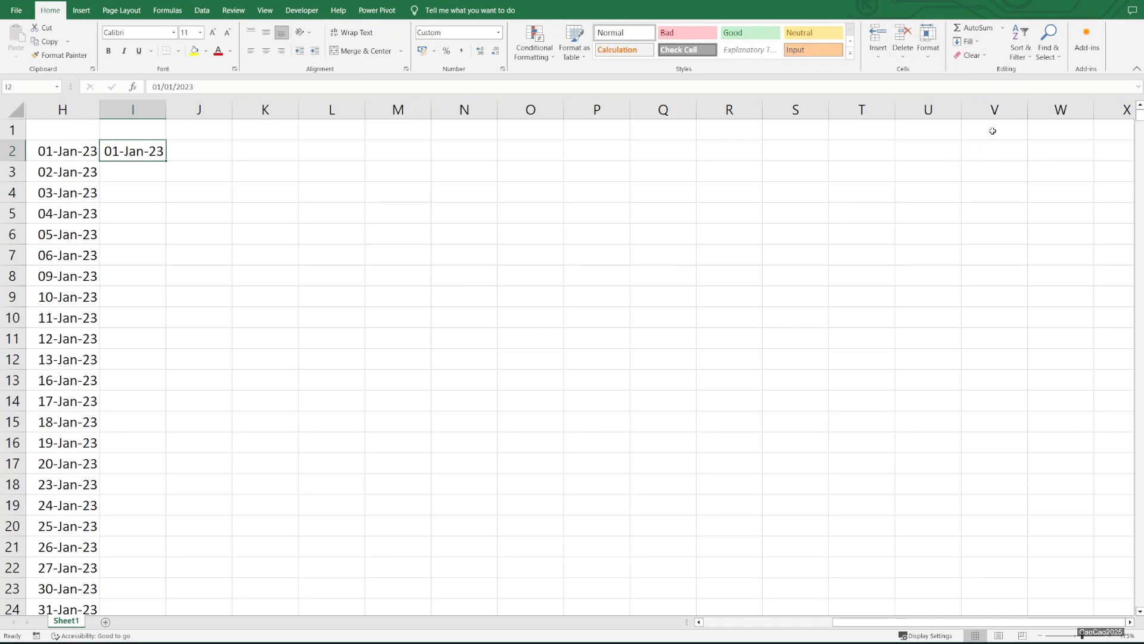
{"action": "left_click", "coordinate": [670, 321]}
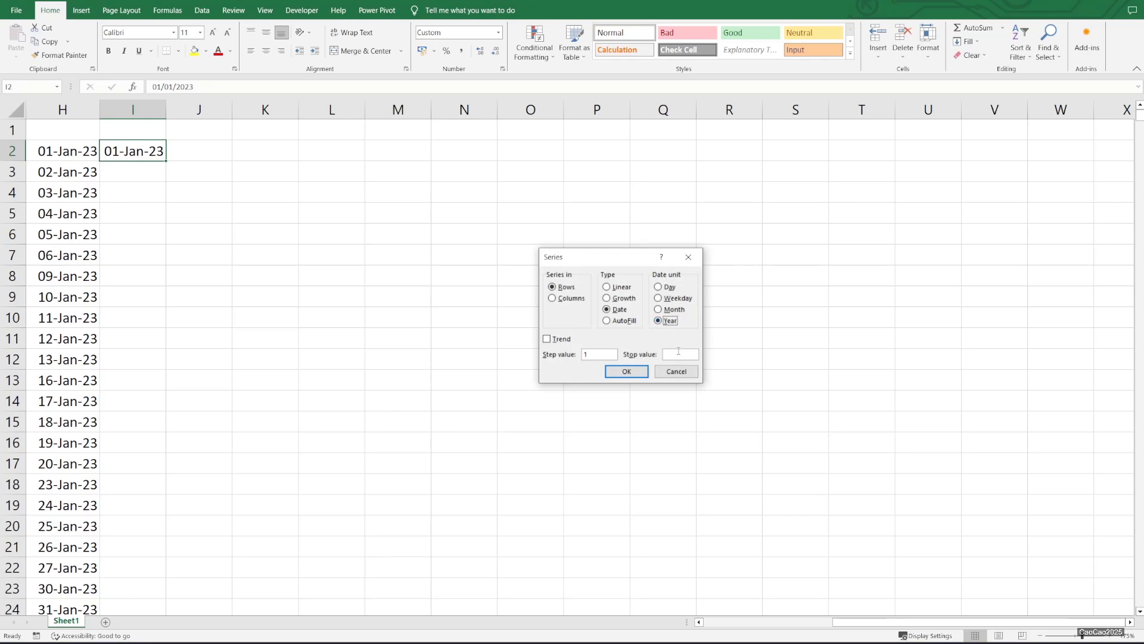
{"action": "left_click", "coordinate": [565, 299]}
{"action": "left_click", "coordinate": [679, 353]}
{"action": "type", "text": "1-jan-3030"}
{"action": "key", "text": "Return"}
- Examine the yearly dates in column I down to the last entry, and slightly widen the column
{"action": "scroll", "coordinate": [477, 424], "scroll_direction": "down", "scroll_amount": 3}
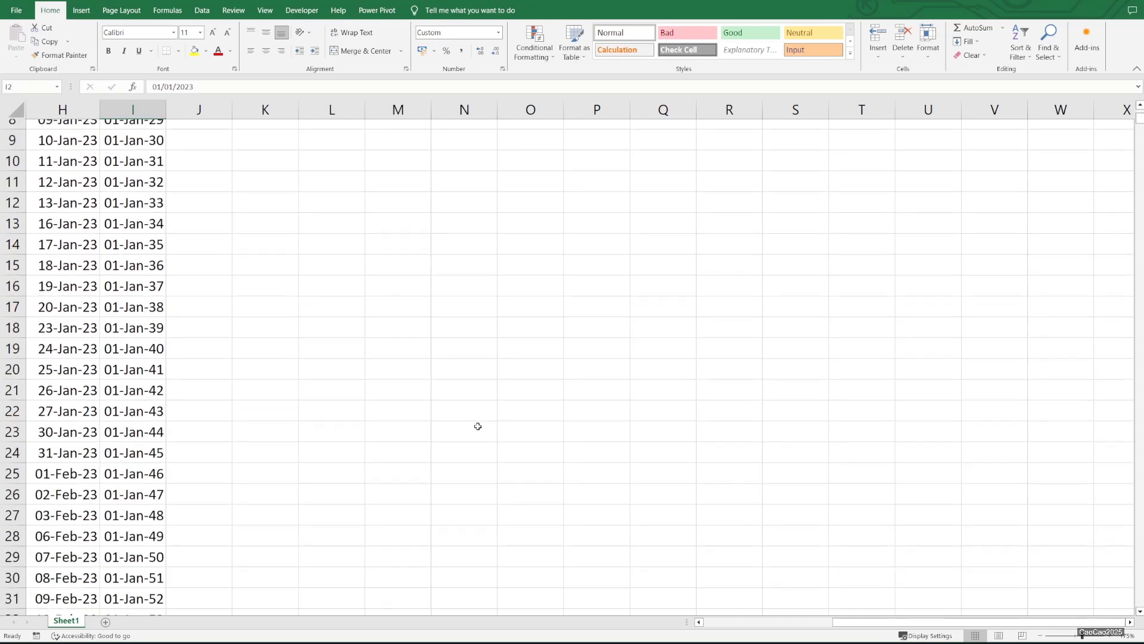
{"action": "scroll", "coordinate": [431, 417], "scroll_direction": "up", "scroll_amount": 3}
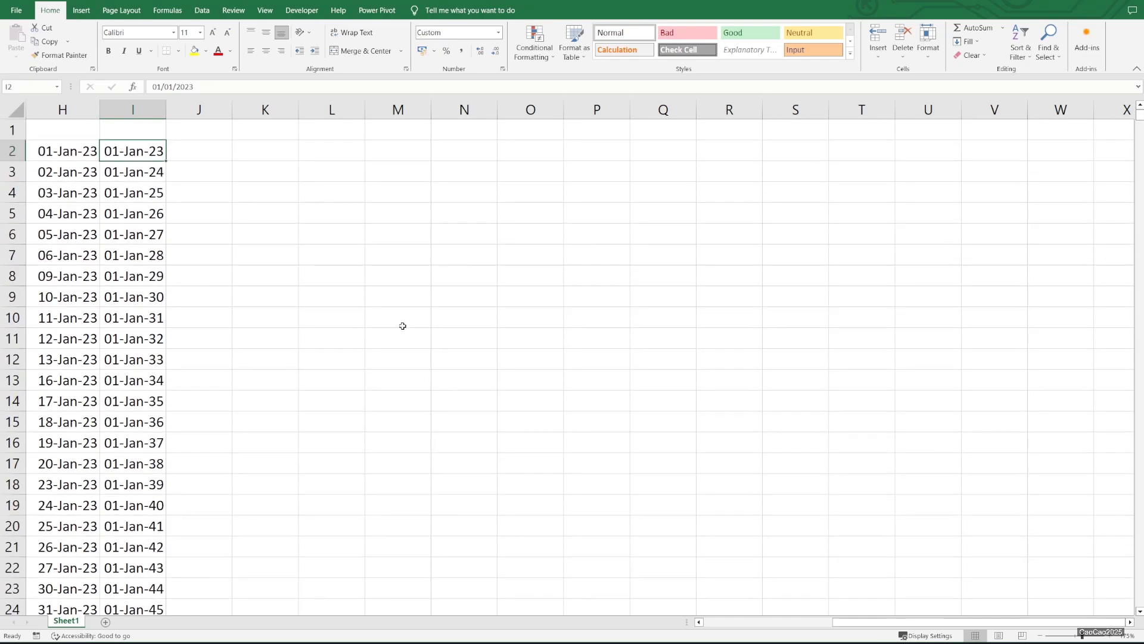
{"action": "key", "text": "ctrl+Down"}
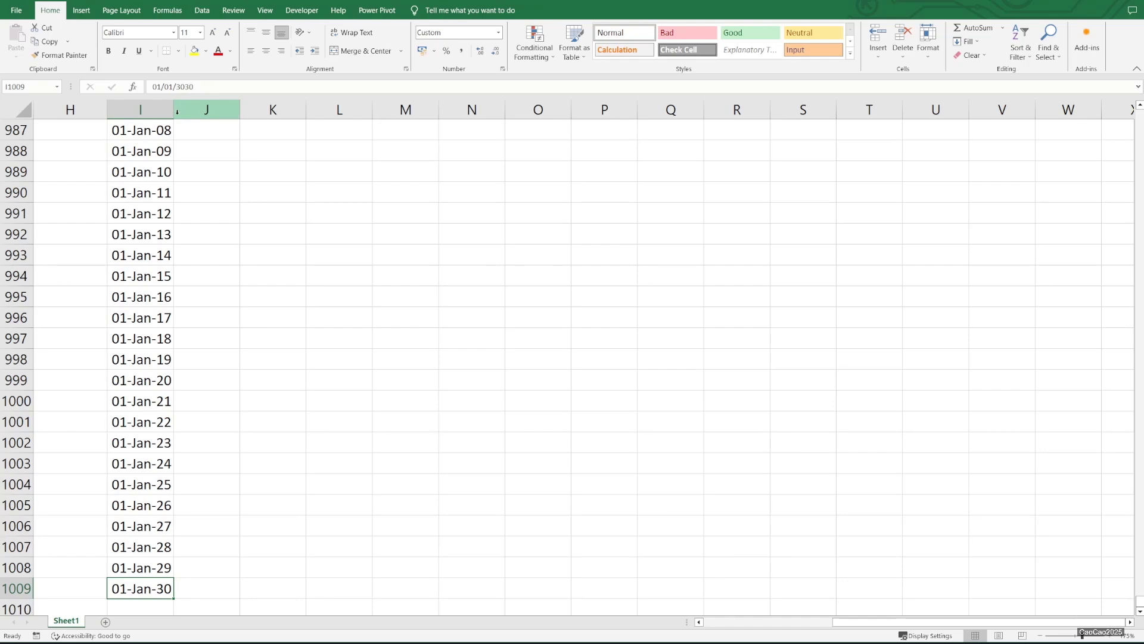
{"action": "left_click_drag", "start_coordinate": [173, 118], "coordinate": [172, 119]}
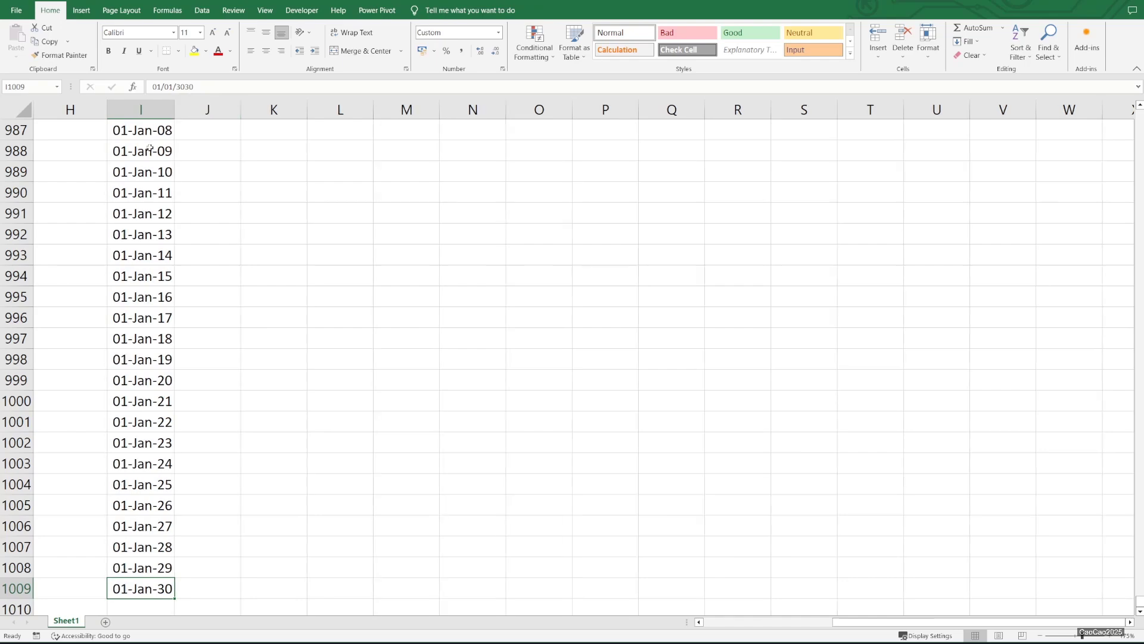
{"action": "key", "text": "ctrl+Up"}
{"action": "key", "text": "ctrl+Up"}
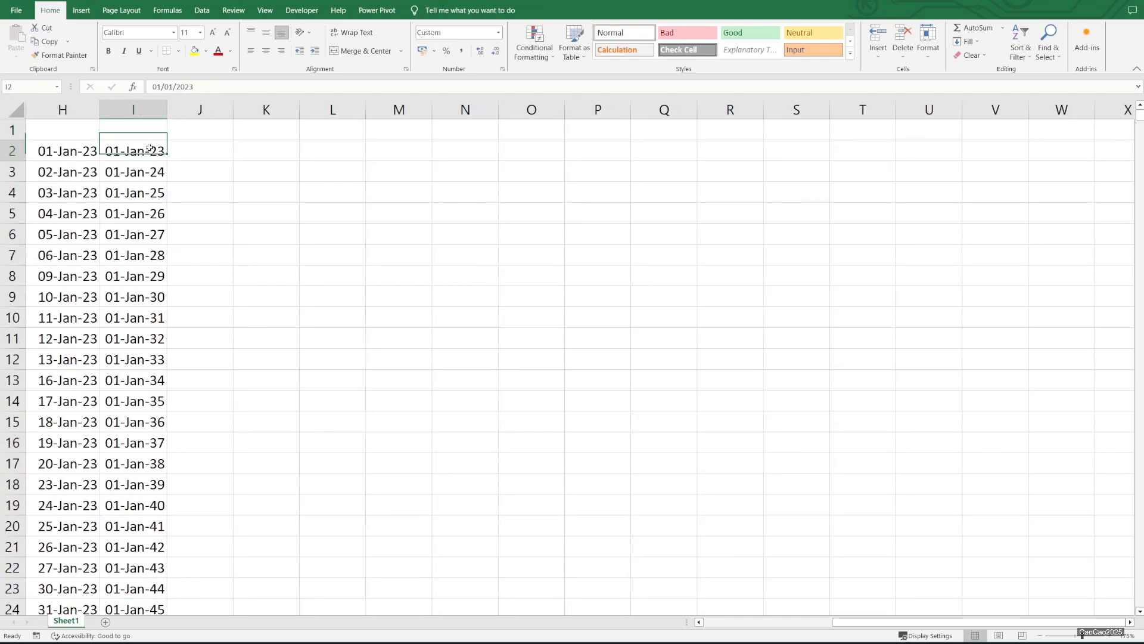
{"action": "key", "text": "ctrl+Down"}
{"action": "key", "text": "ctrl+Left"}
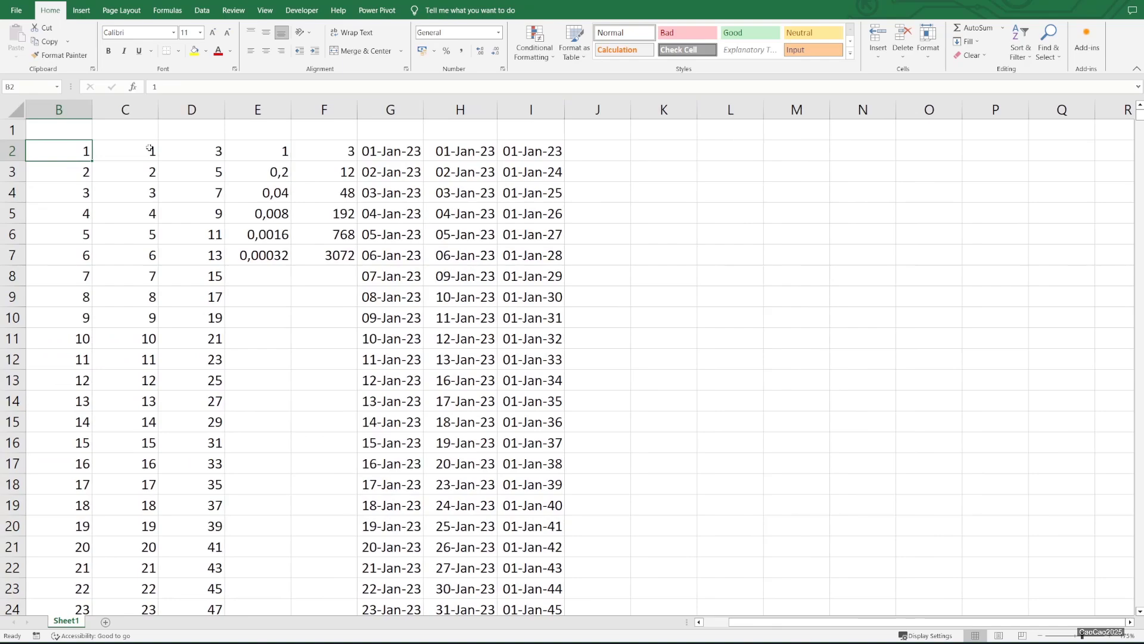